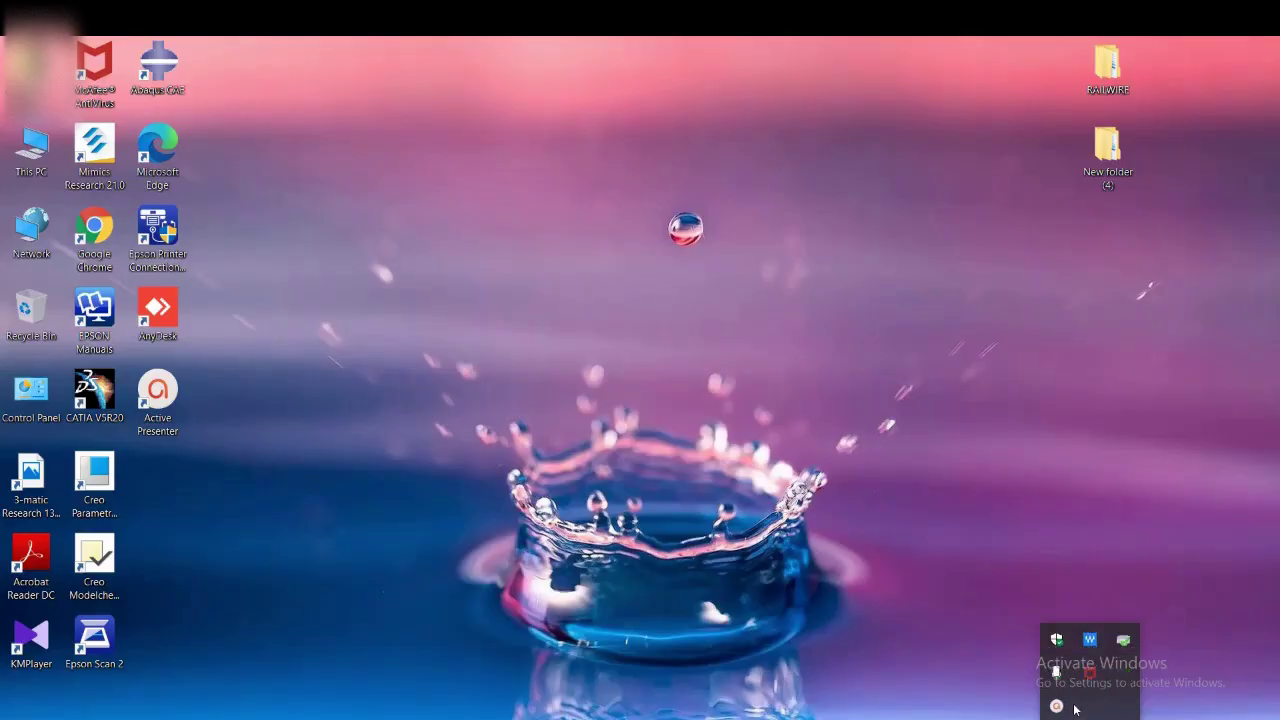
Step: Open the ONT web login page at 192.168.1.1 in Chrome
click(1058, 706)
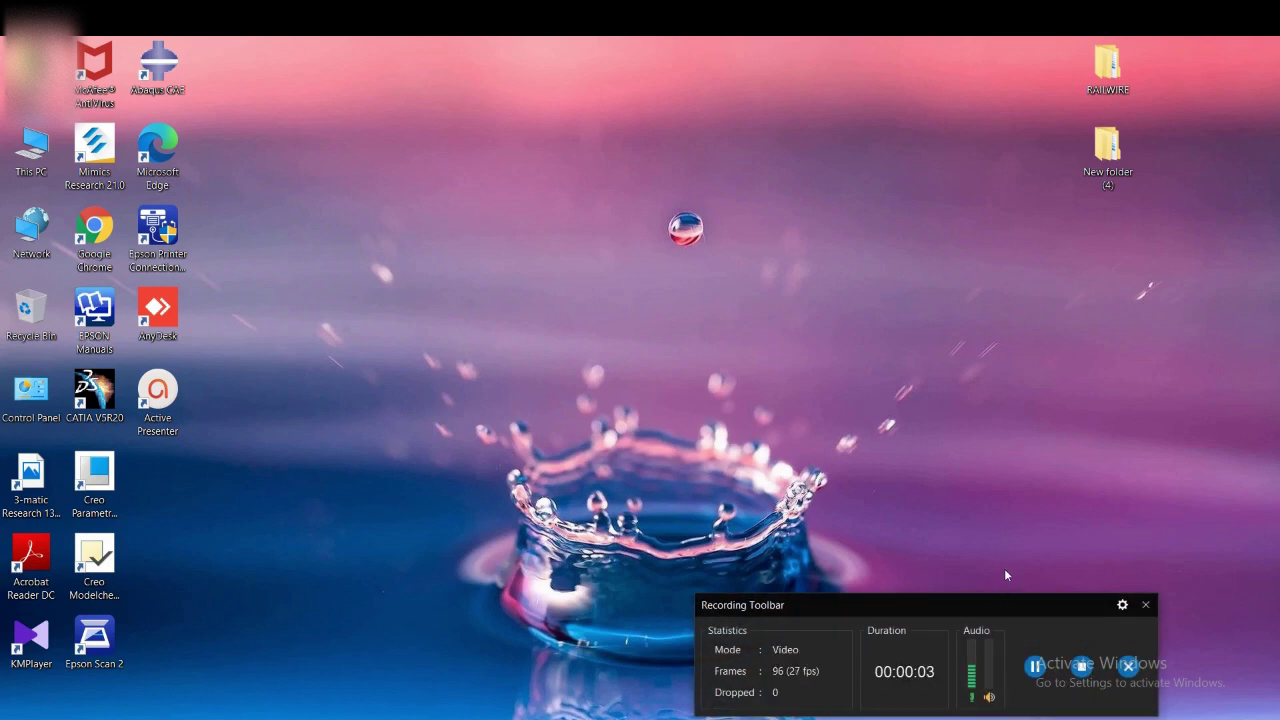
drag(1010, 601, 1018, 712)
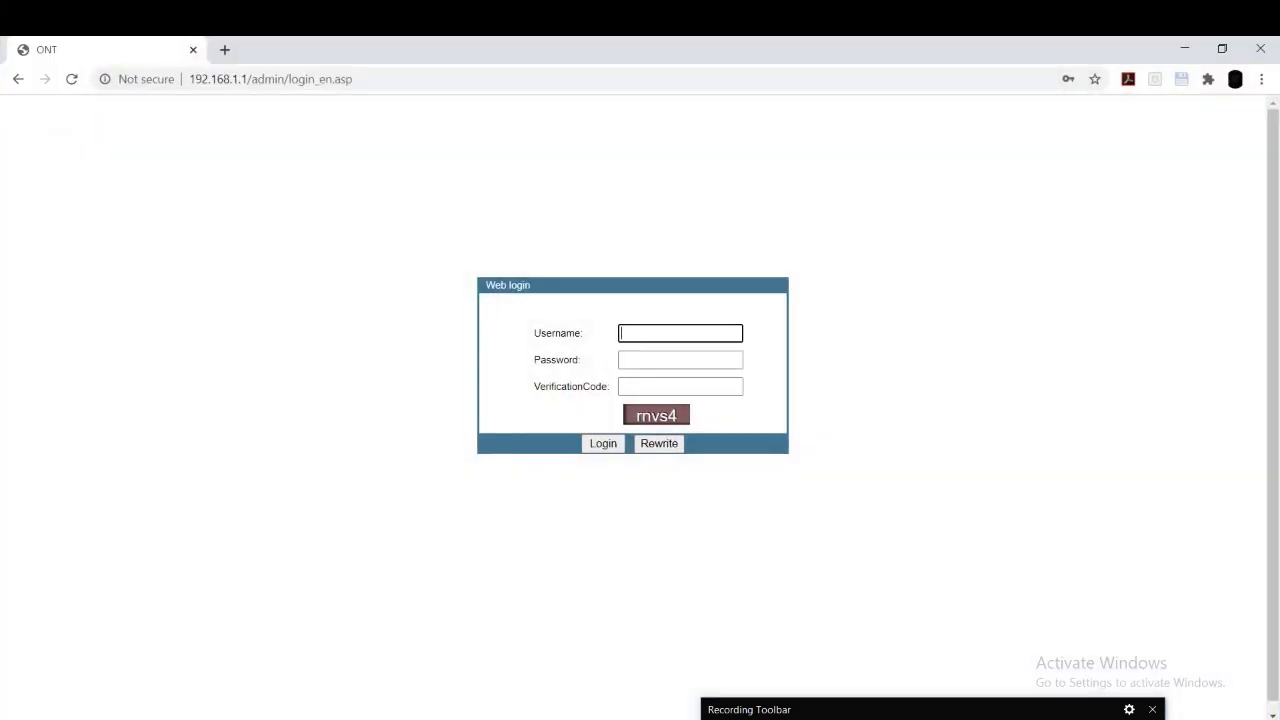
Step: Check the PC's network connection, then enter the admin username and the account password
click(1074, 714)
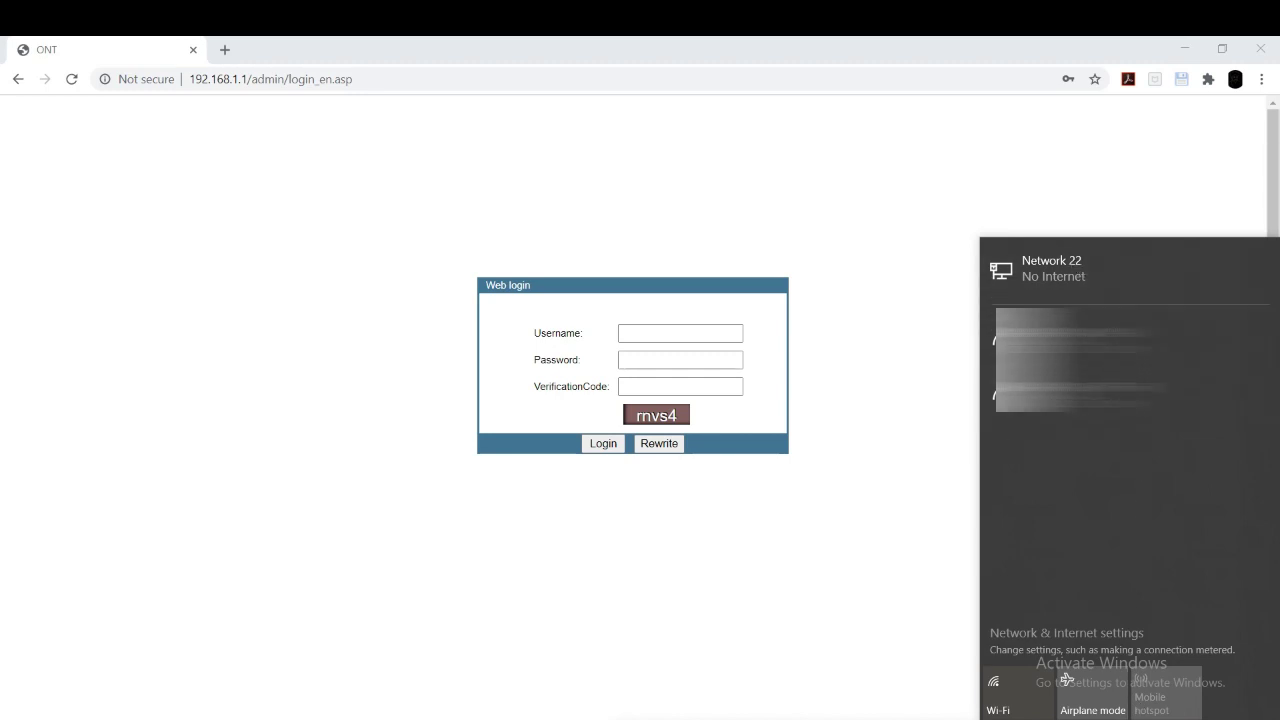
click(514, 120)
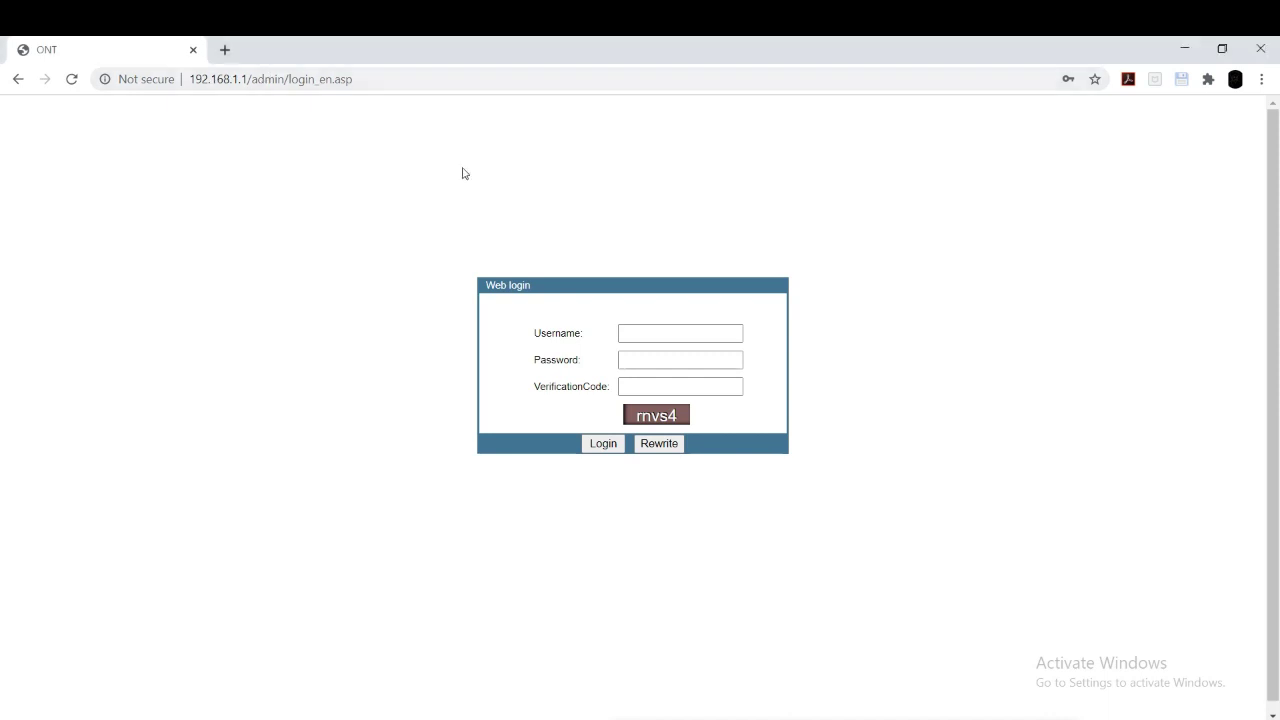
click(672, 332)
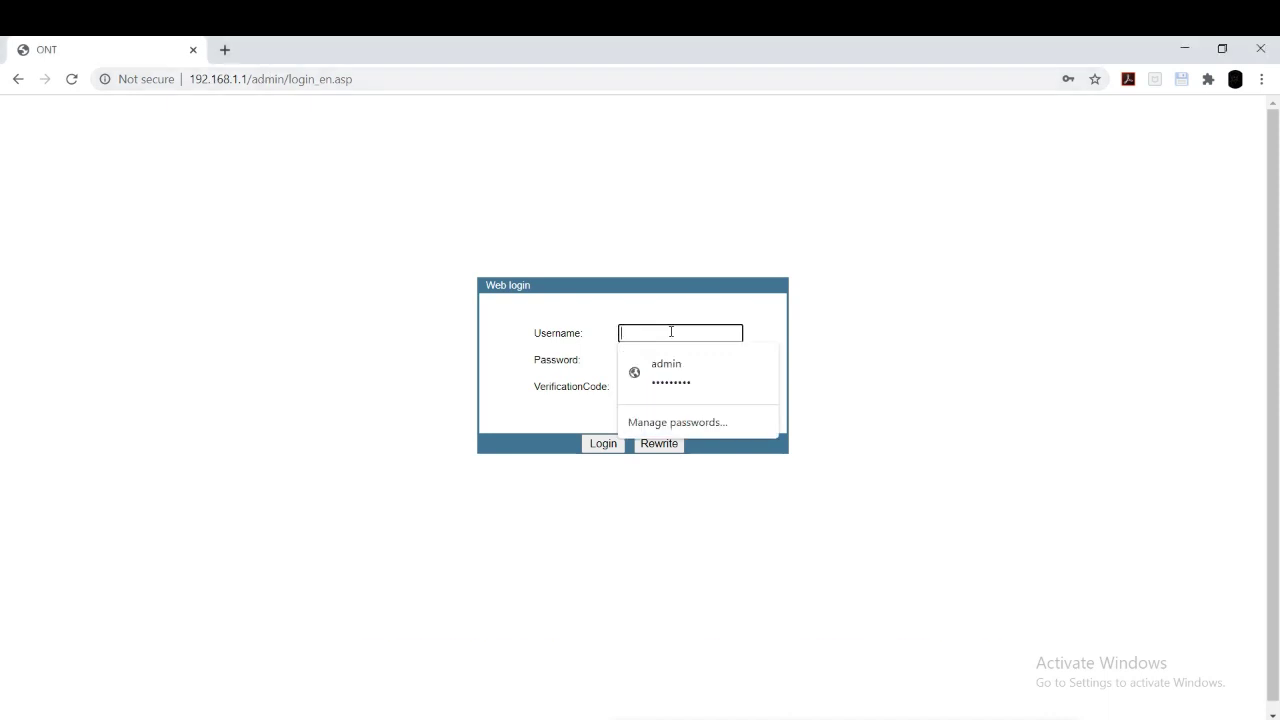
text(admi)
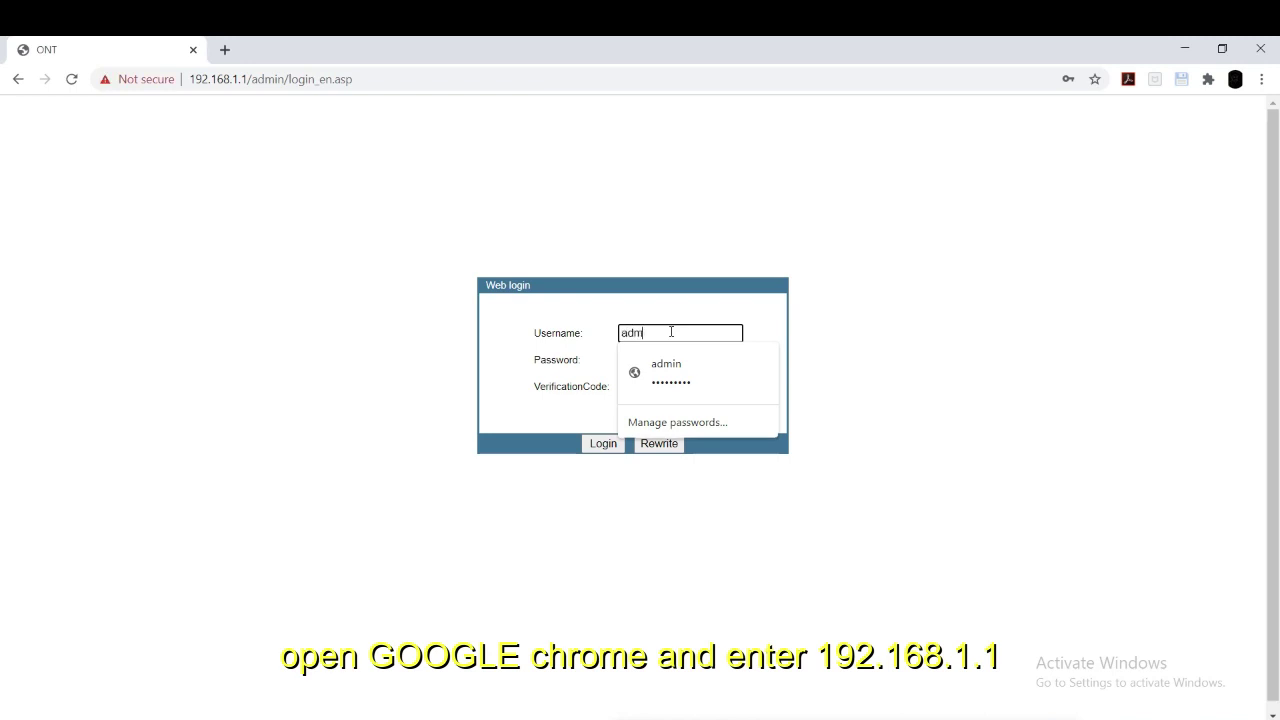
text(n)
click(644, 358)
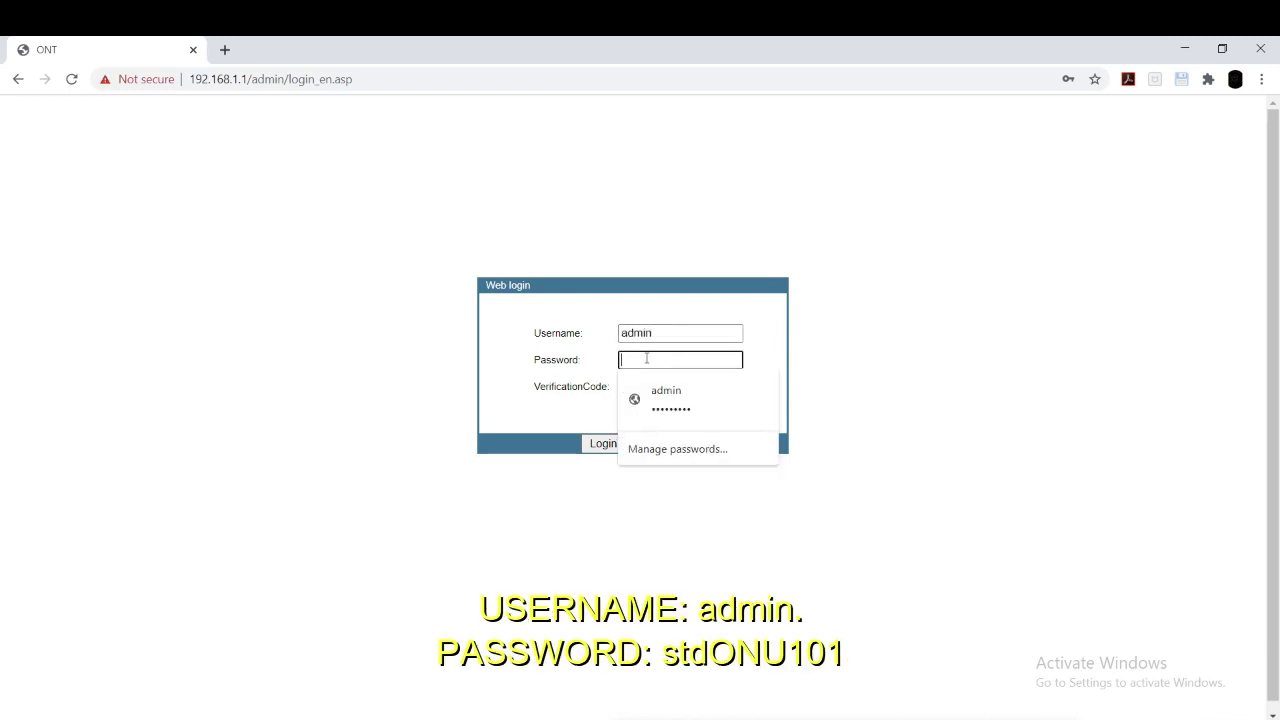
text(s)
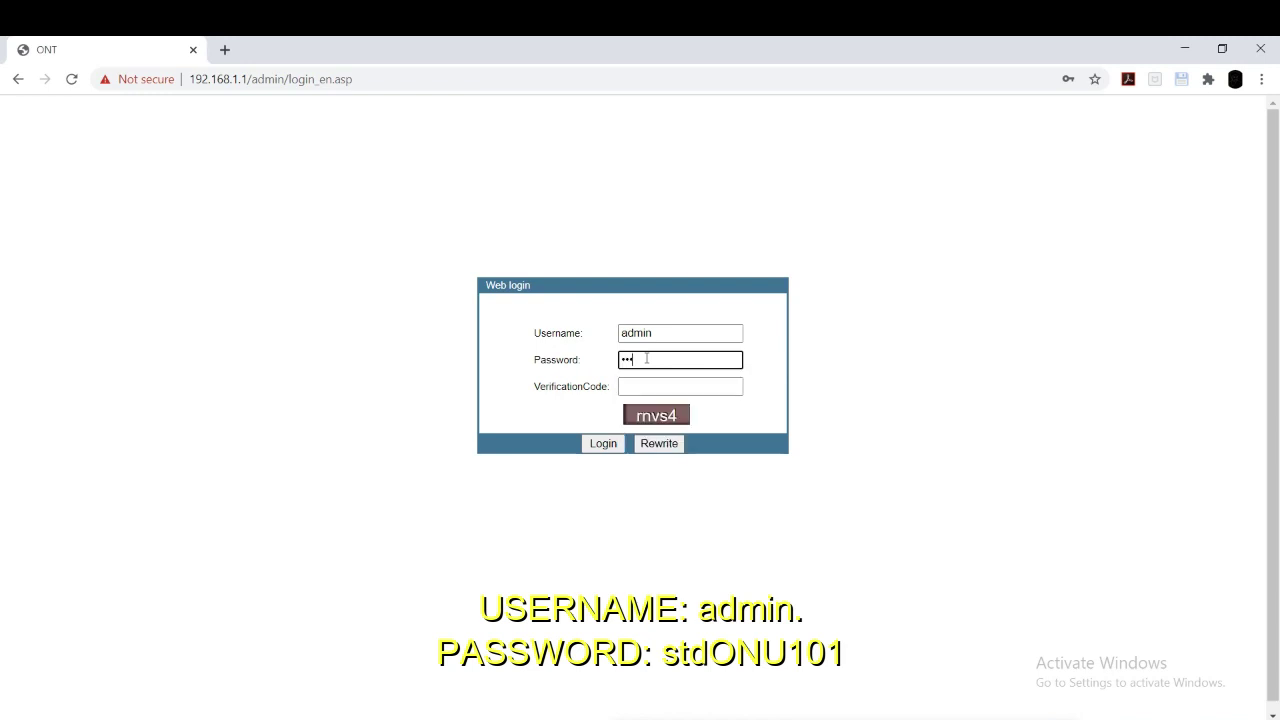
text(tdONU101)
Step: Enter the captcha verification code and log in to the ONT admin
click(692, 386)
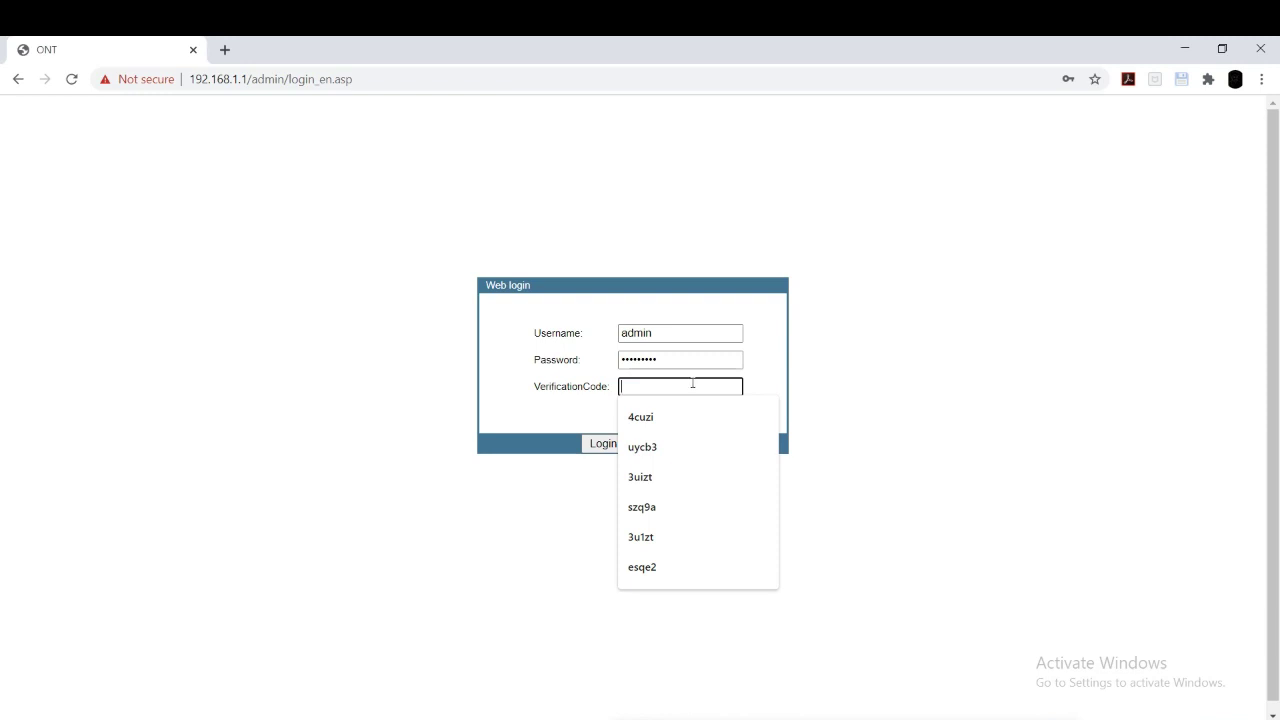
click(586, 385)
click(632, 386)
click(546, 414)
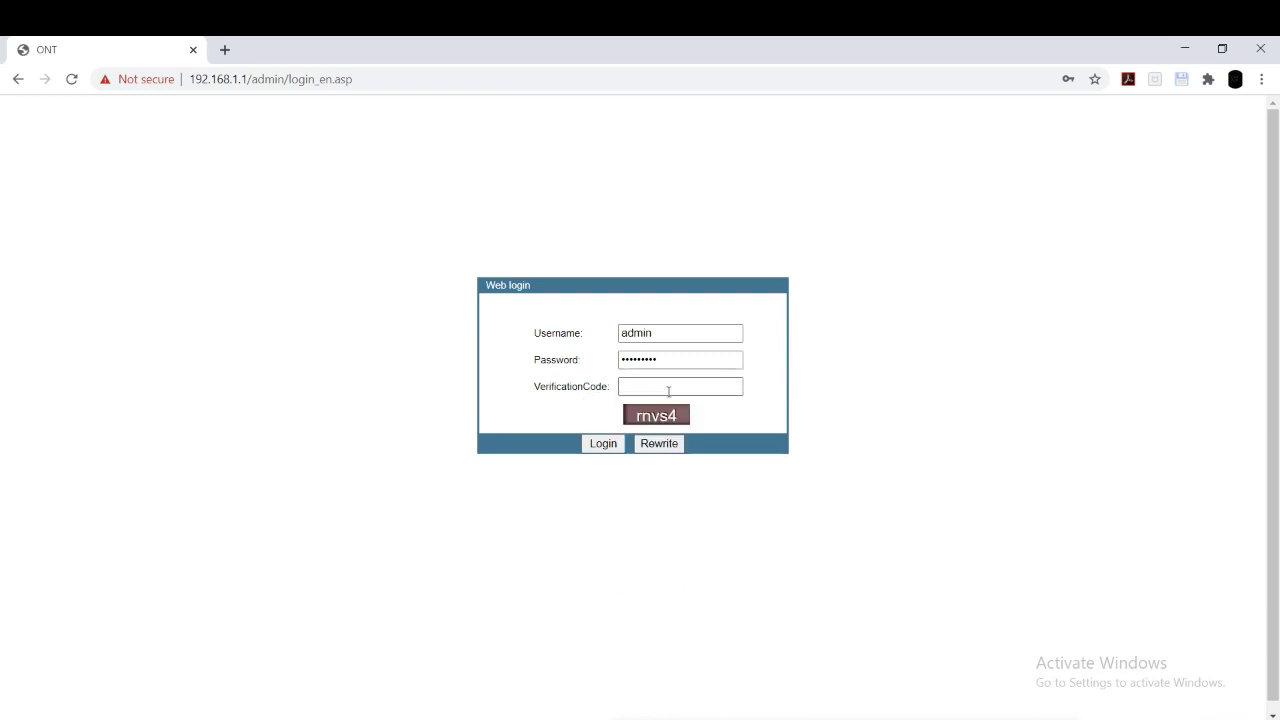
click(668, 388)
click(578, 409)
click(654, 384)
text(rnvs4)
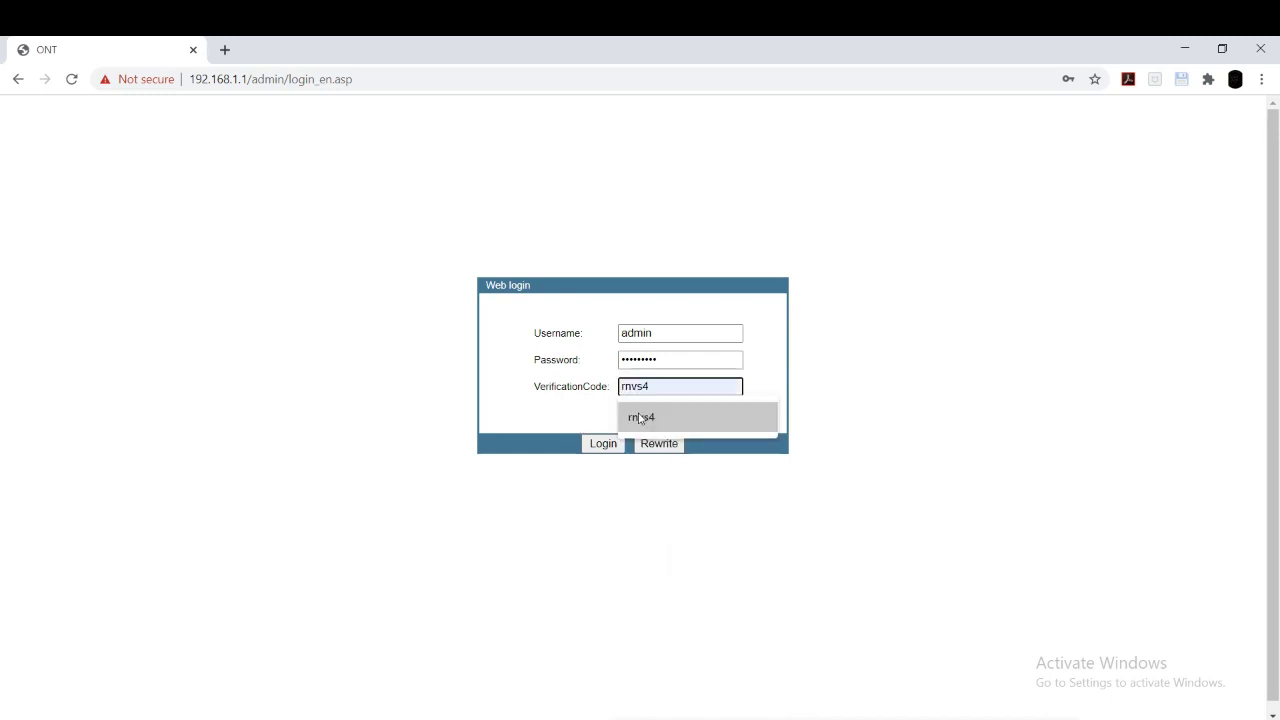
click(641, 419)
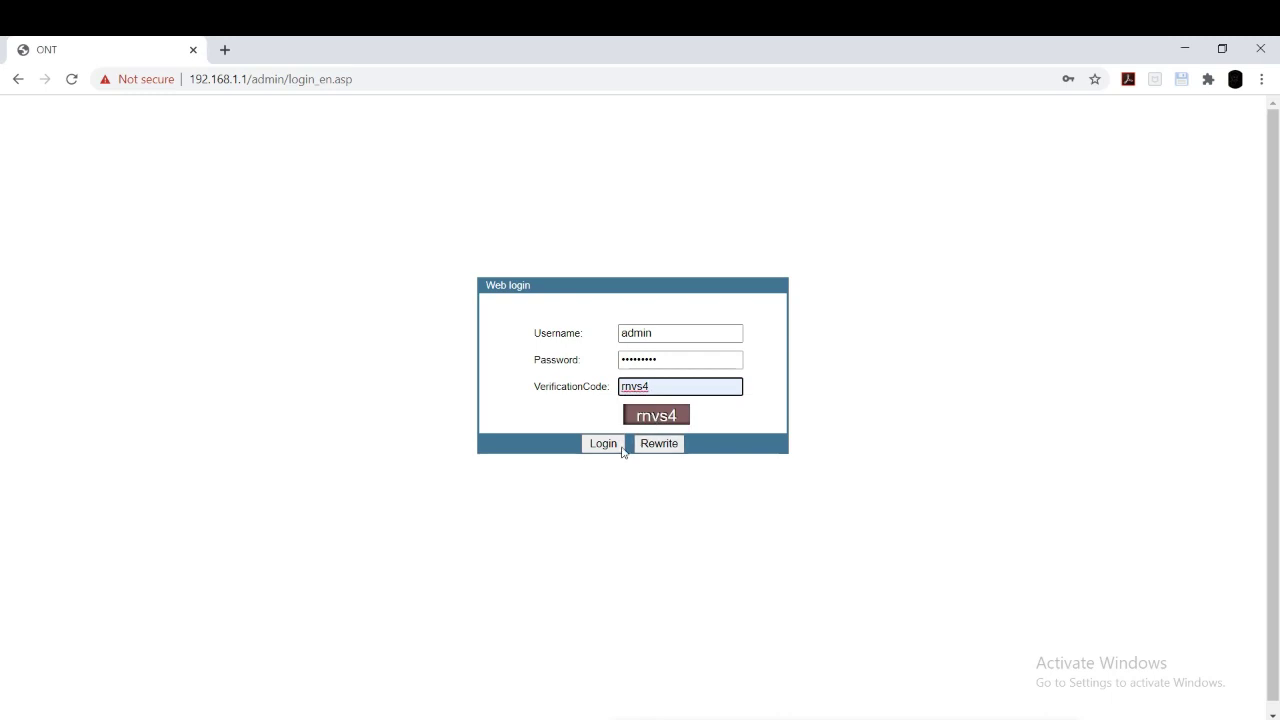
click(618, 449)
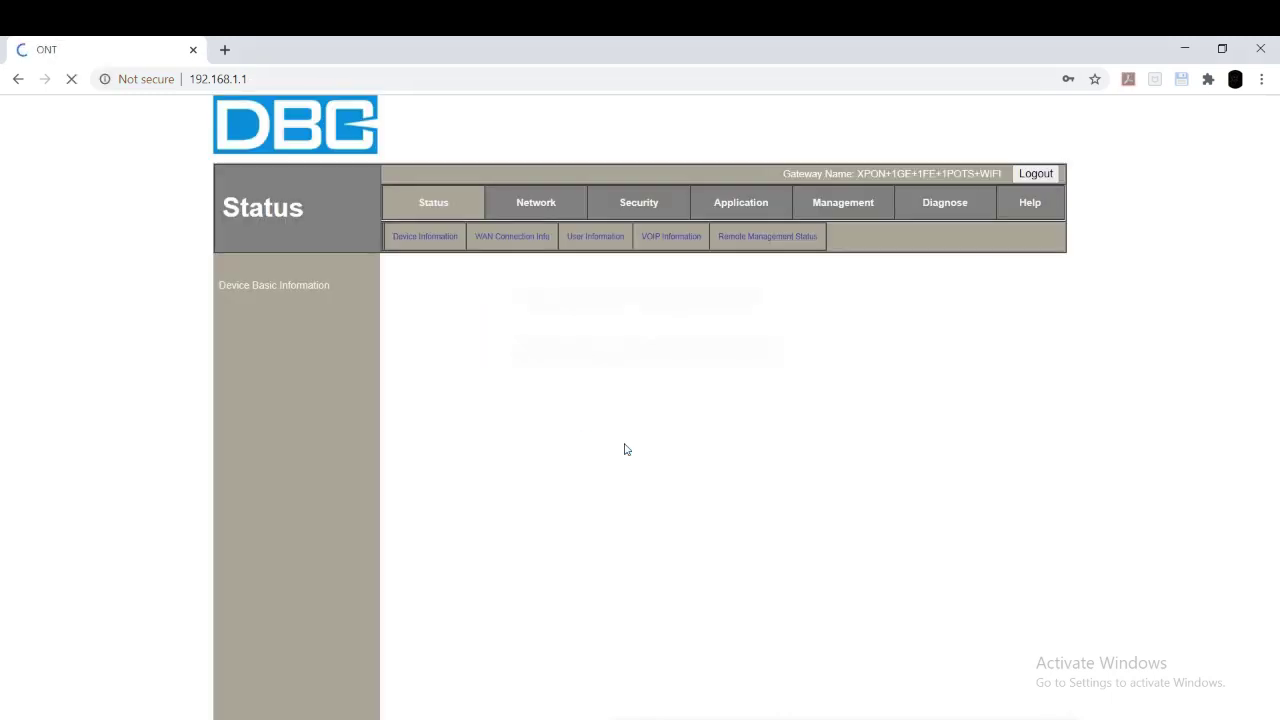
Step: Dismiss Chrome's password-update prompt and go to the Network WAN Configuration page
click(1096, 103)
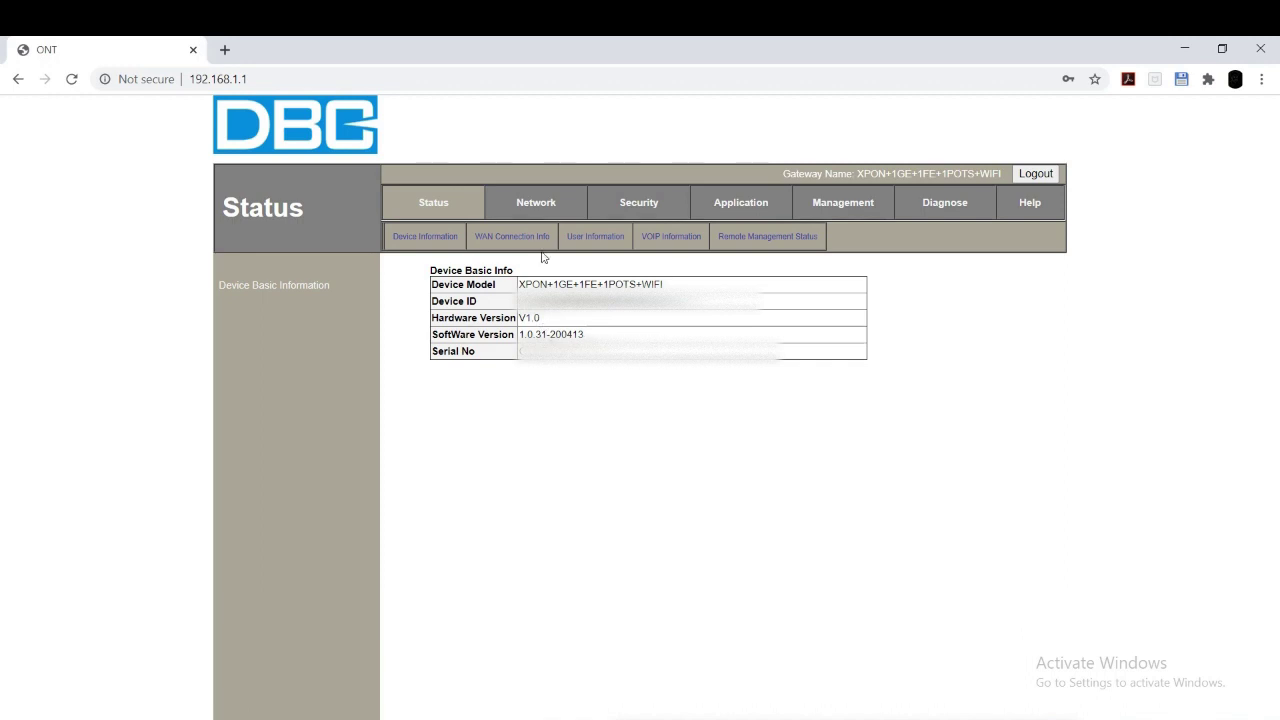
click(528, 206)
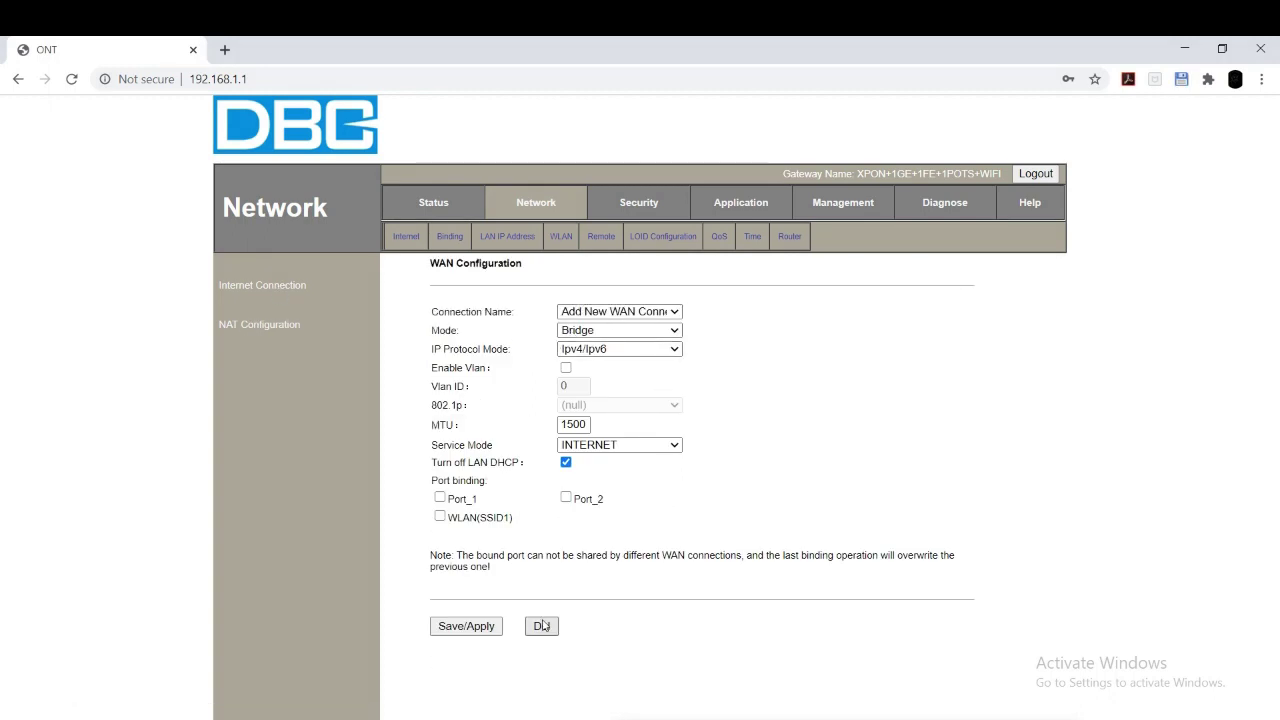
Step: Set the new WAN connection to Route mode with Ipv4 protocol
click(610, 314)
click(612, 322)
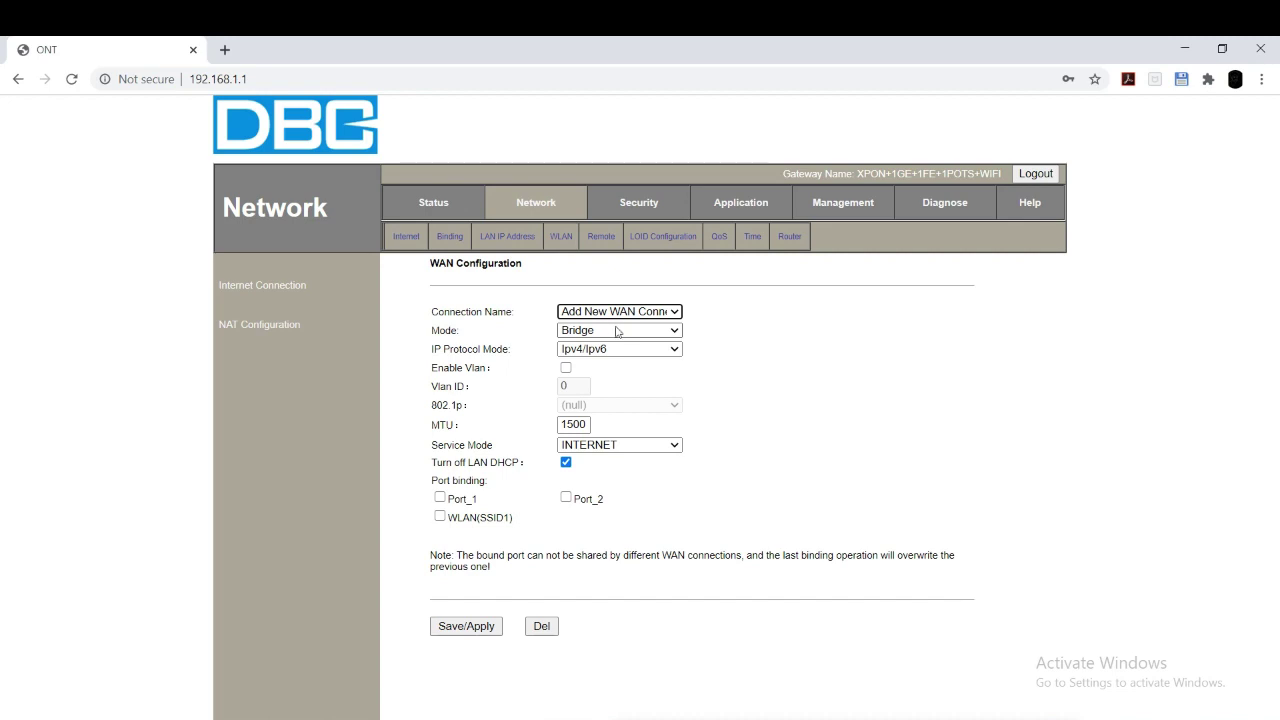
click(614, 330)
click(614, 339)
click(620, 330)
click(598, 361)
click(595, 350)
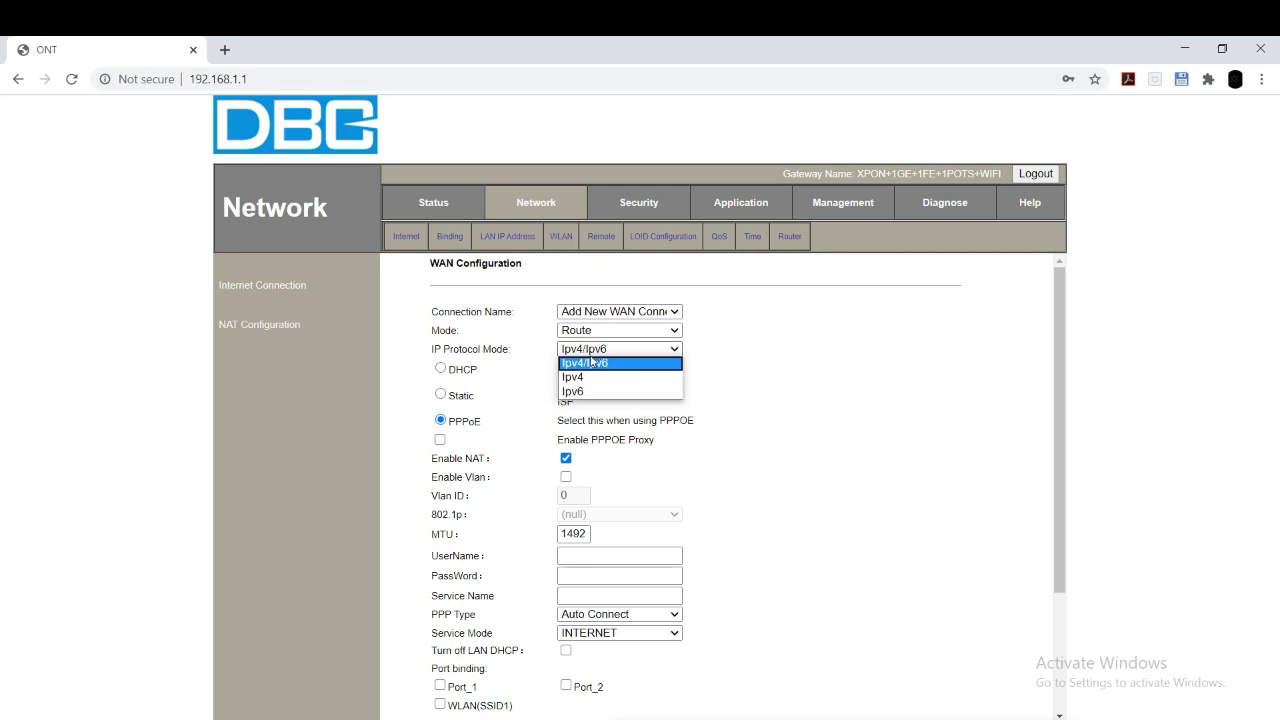
click(595, 377)
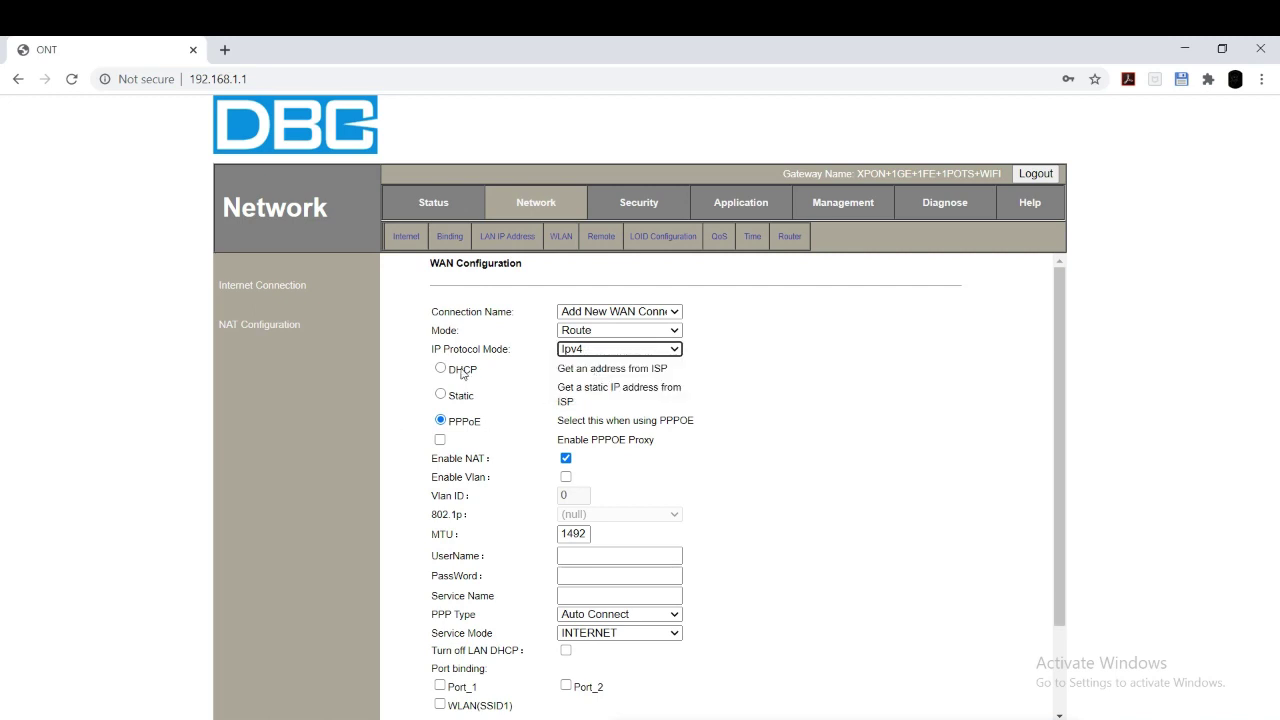
Step: Enable VLAN with Vlan ID 188 and move to the PPPoE username field
click(567, 477)
double_click(564, 495)
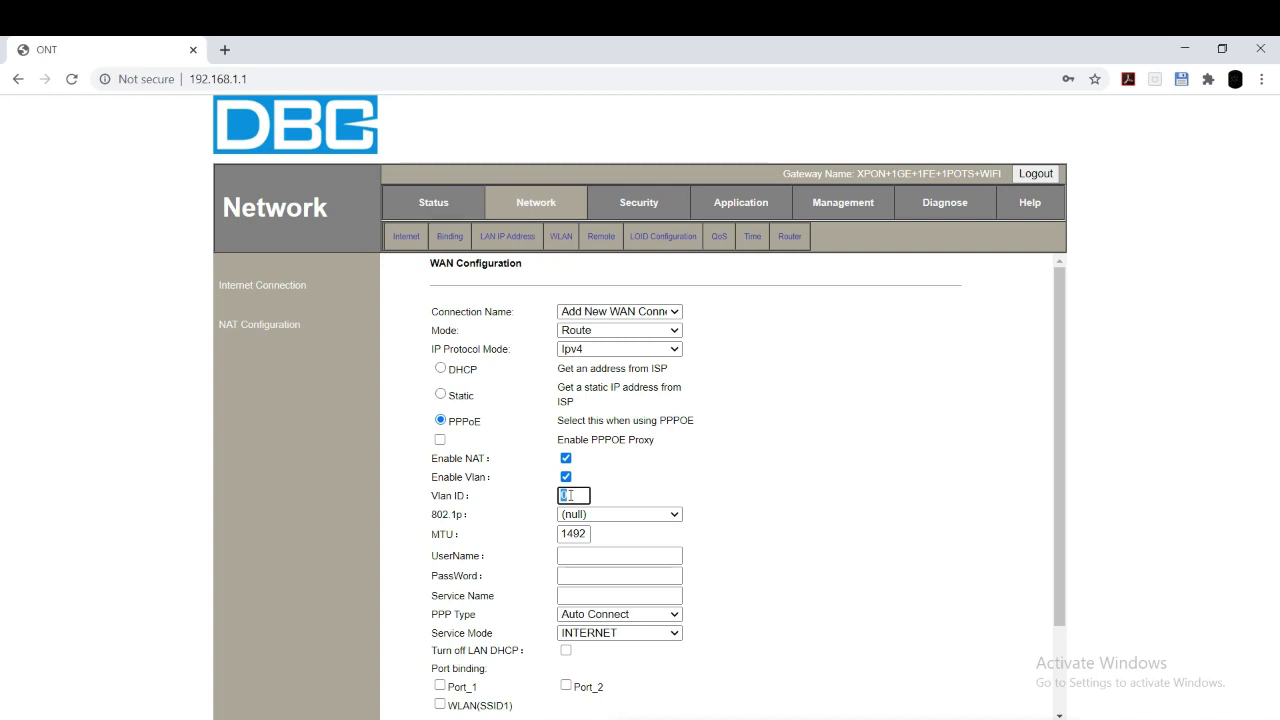
text(188)
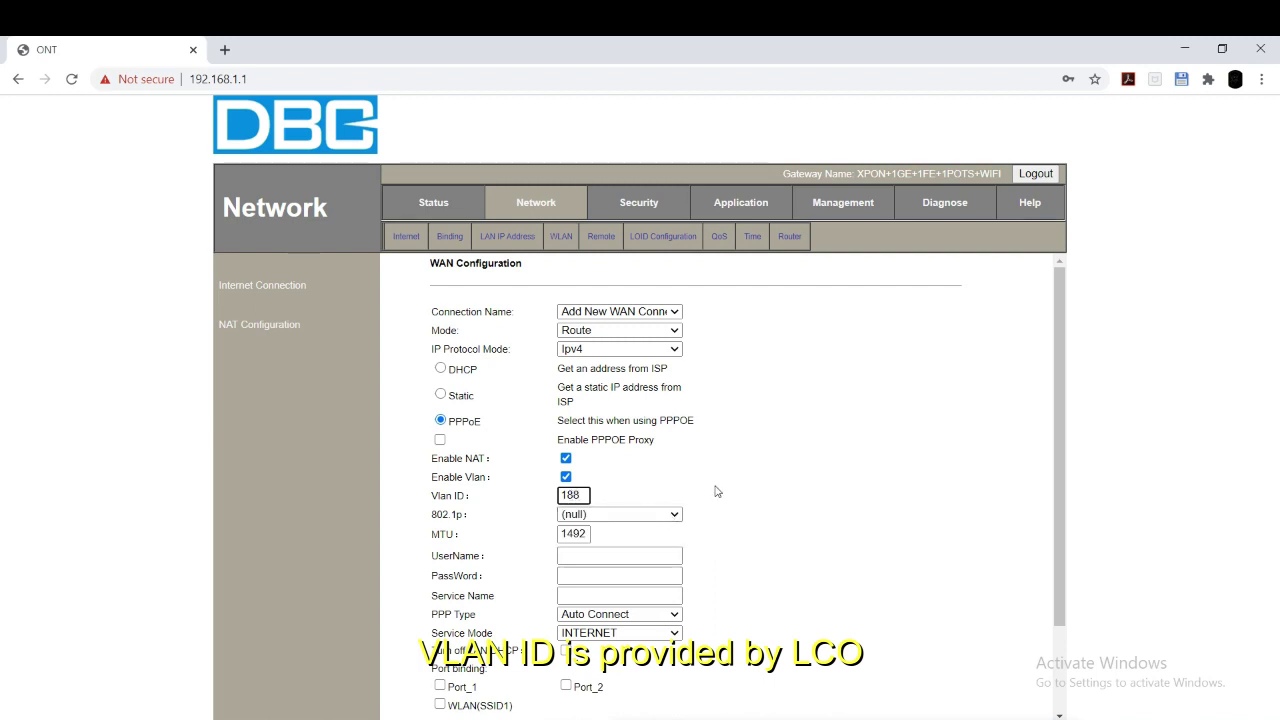
scroll(716, 491, down, 2)
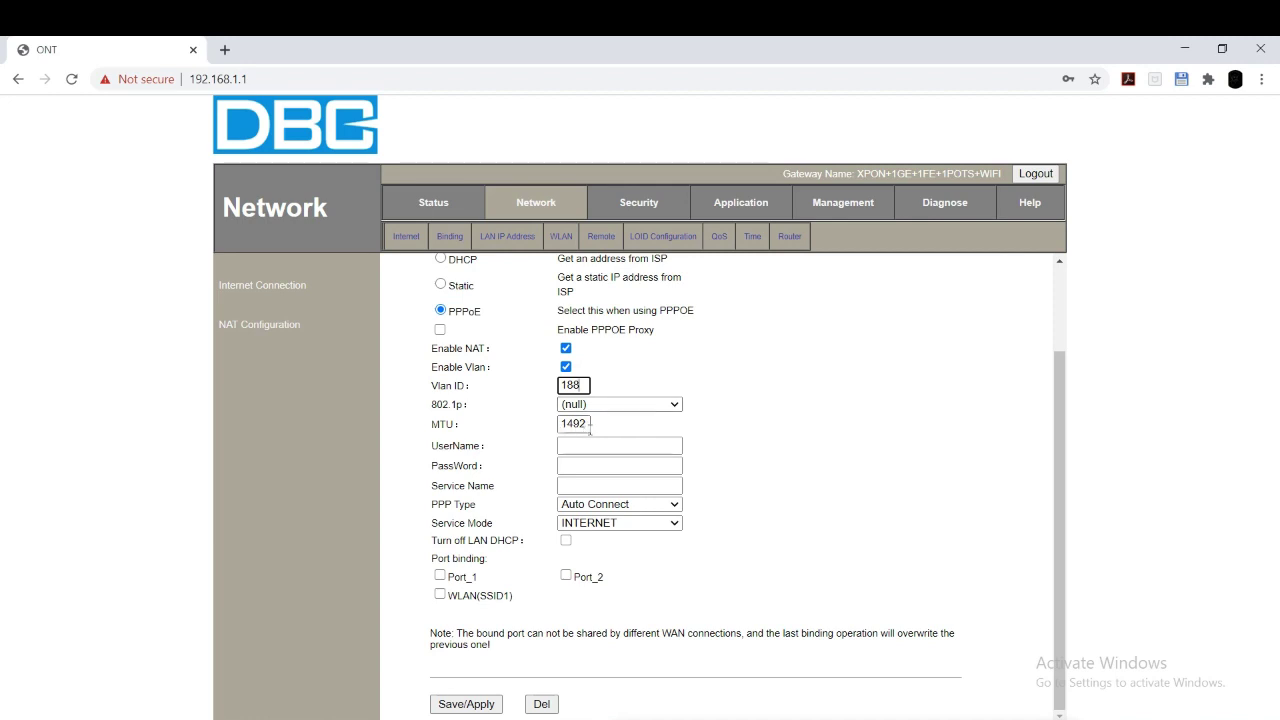
click(592, 438)
Step: Enter the PPPoE account username and password
text(w)
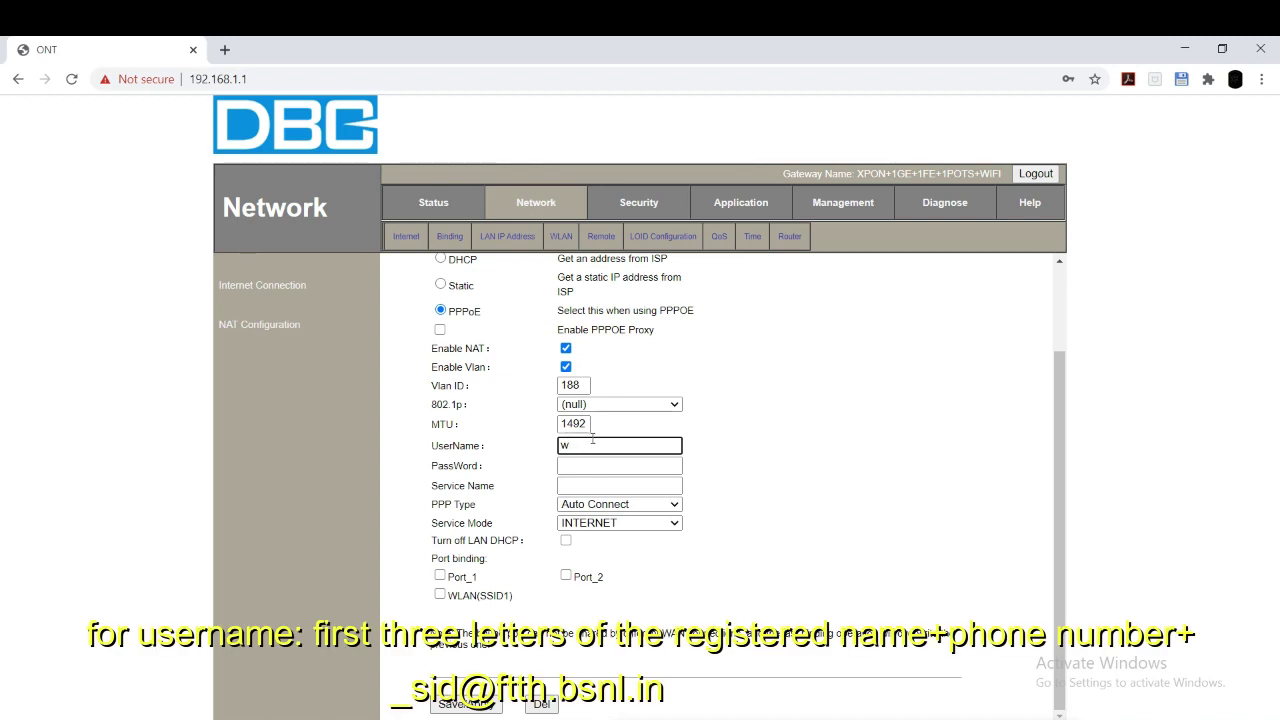
key(BackSpace)
text(ad)
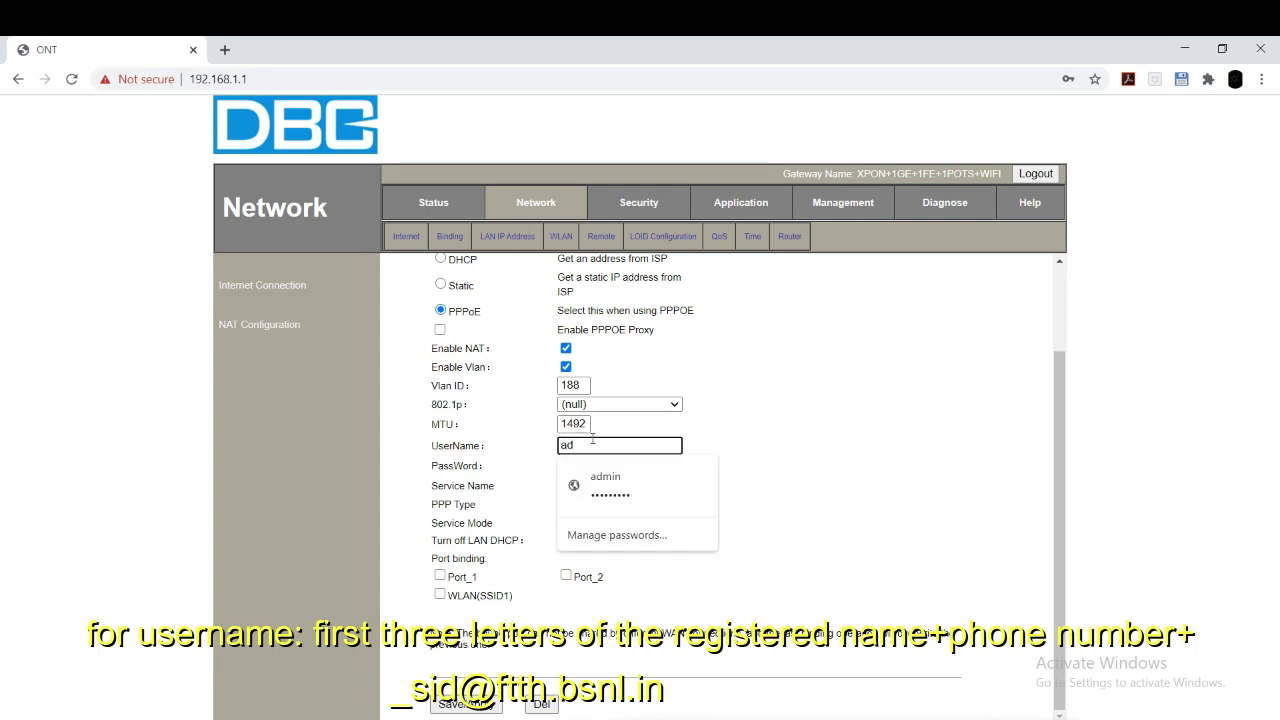
key(BackSpace)
text(bc)
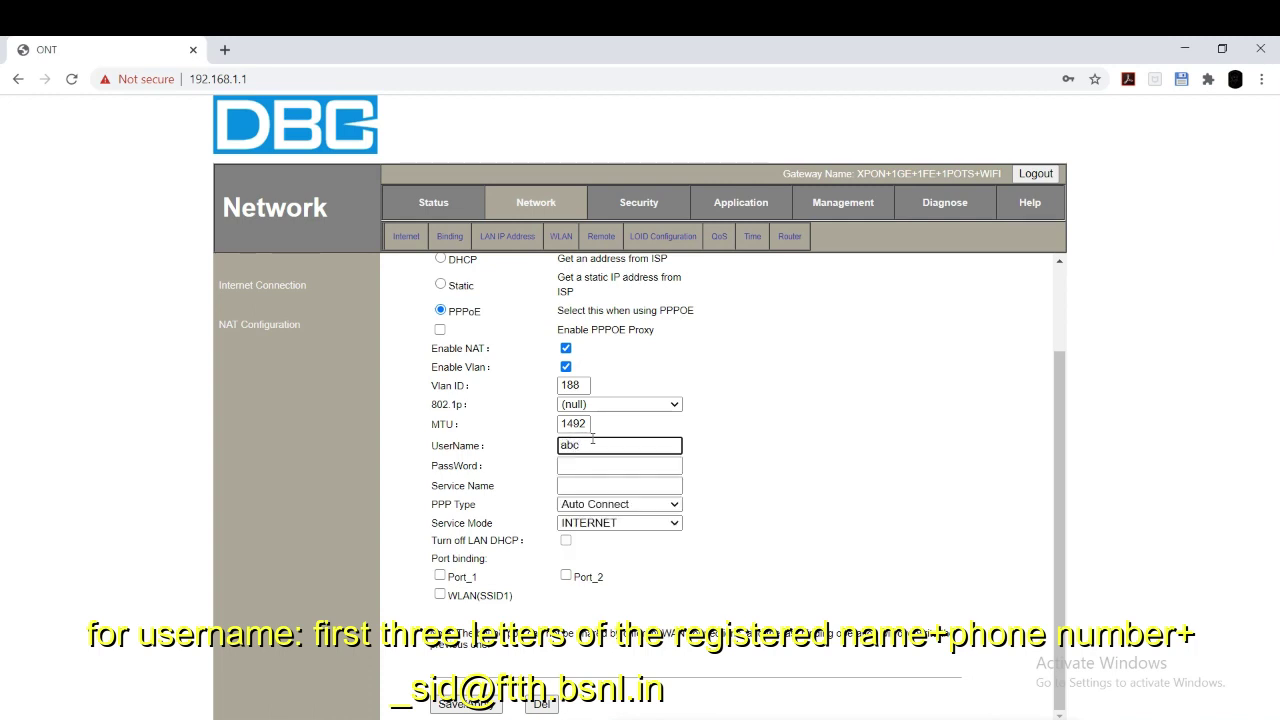
text(123456_sid@ftth.bsnl)
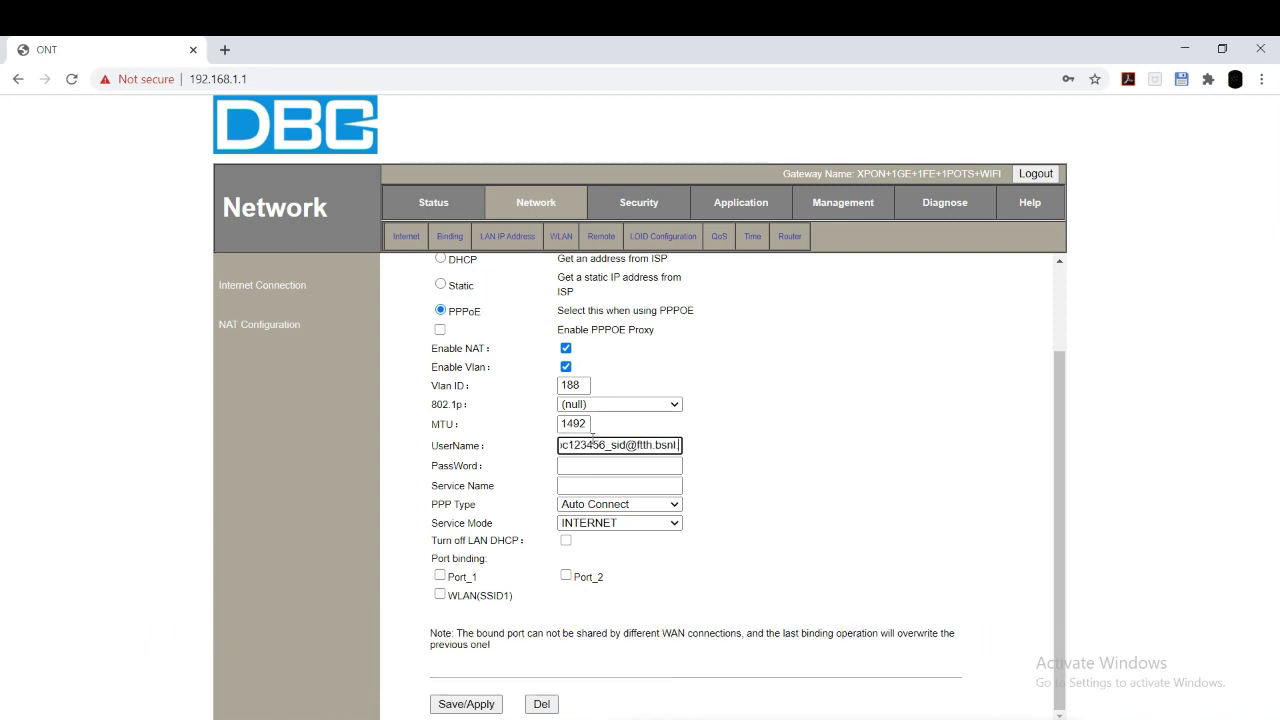
text(.in)
click(607, 468)
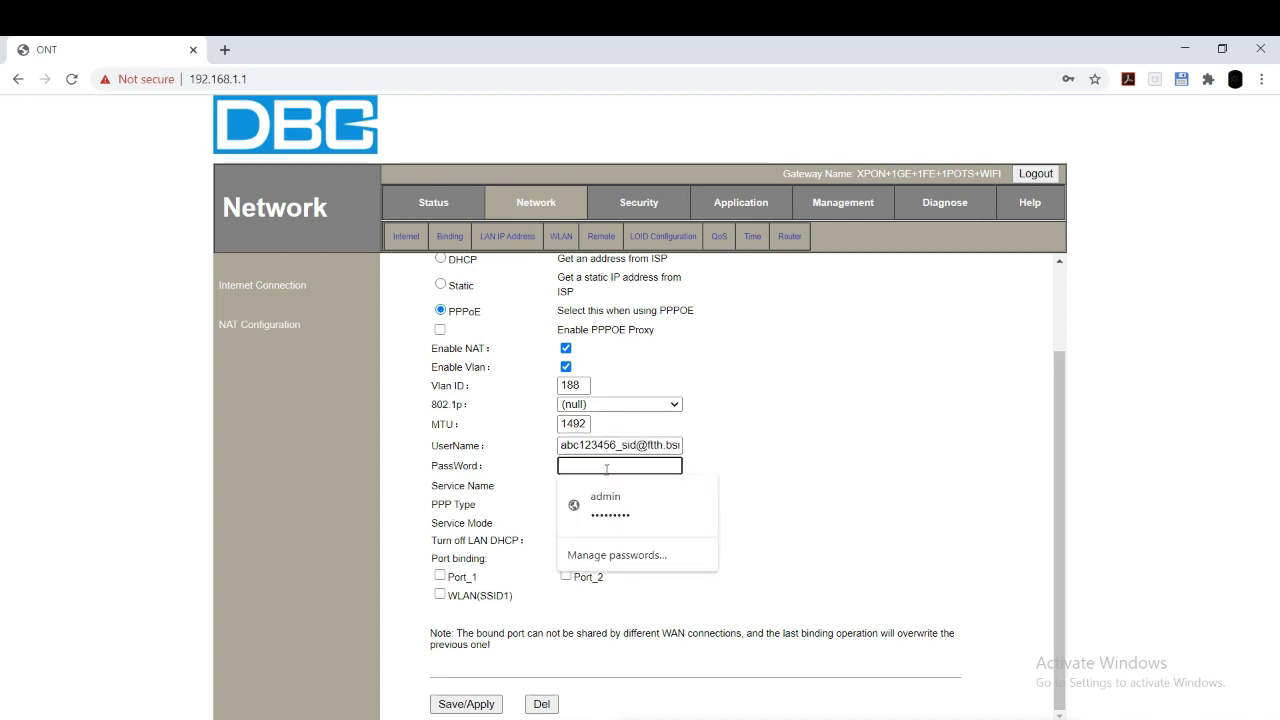
text(******)
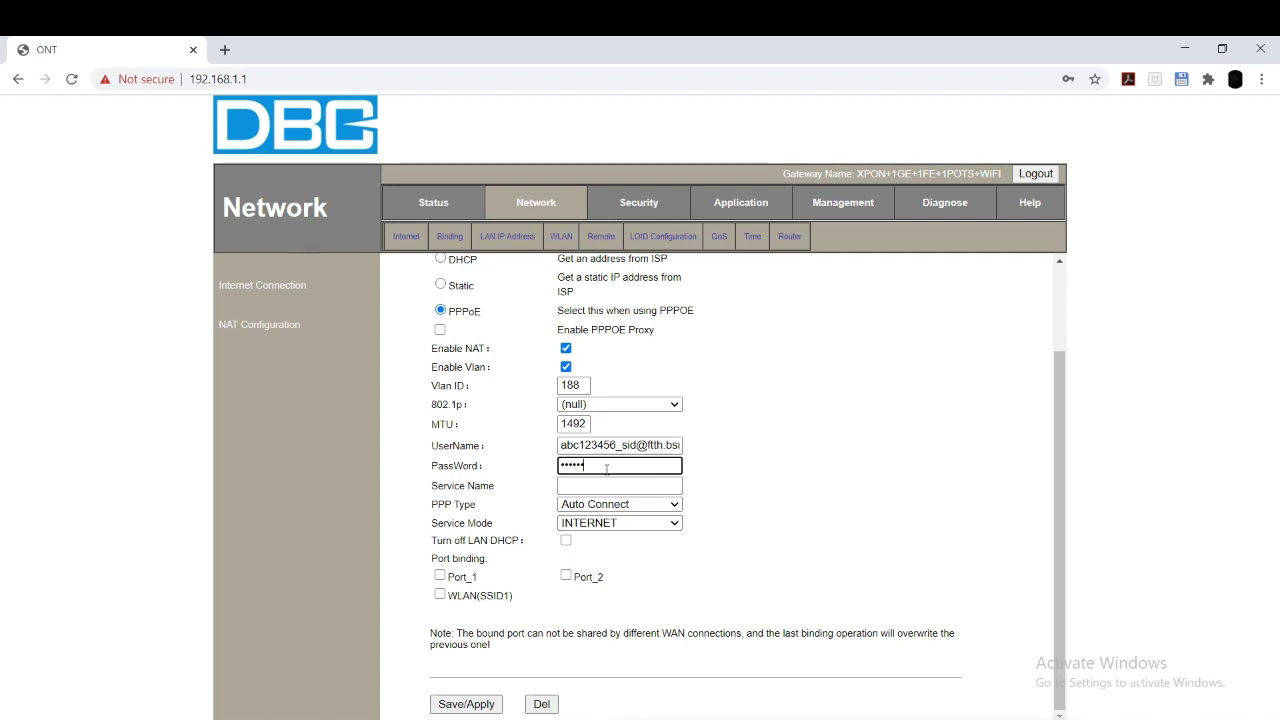
text(**)
Step: Set service name BSNL_FTTH_BB, bind Port_1, Port_2 and WLAN(SSID1), and save
click(643, 488)
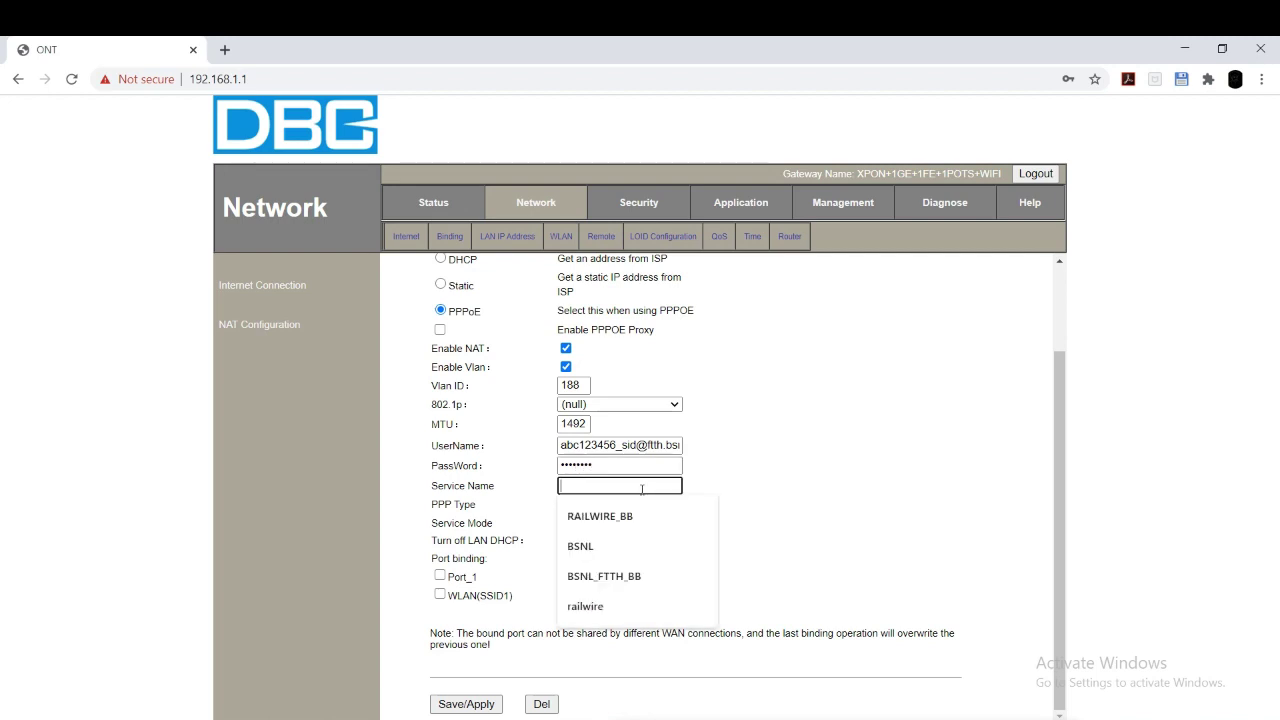
click(628, 575)
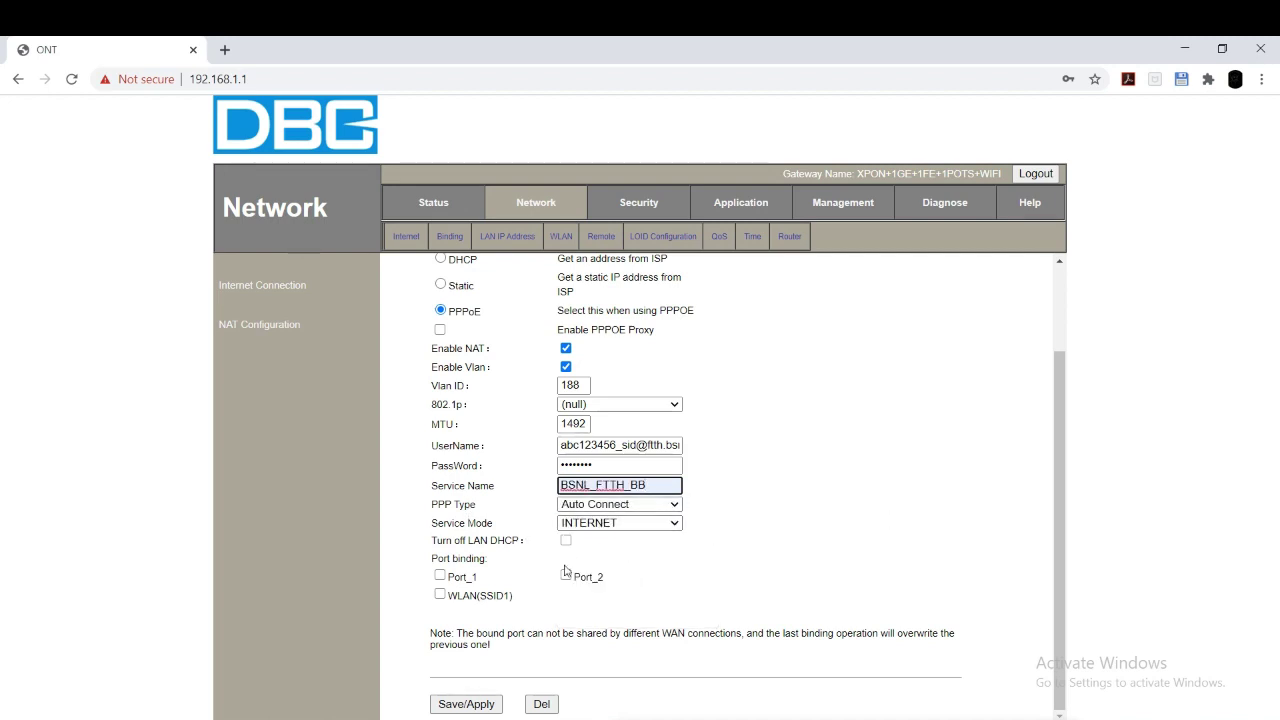
click(440, 576)
click(440, 595)
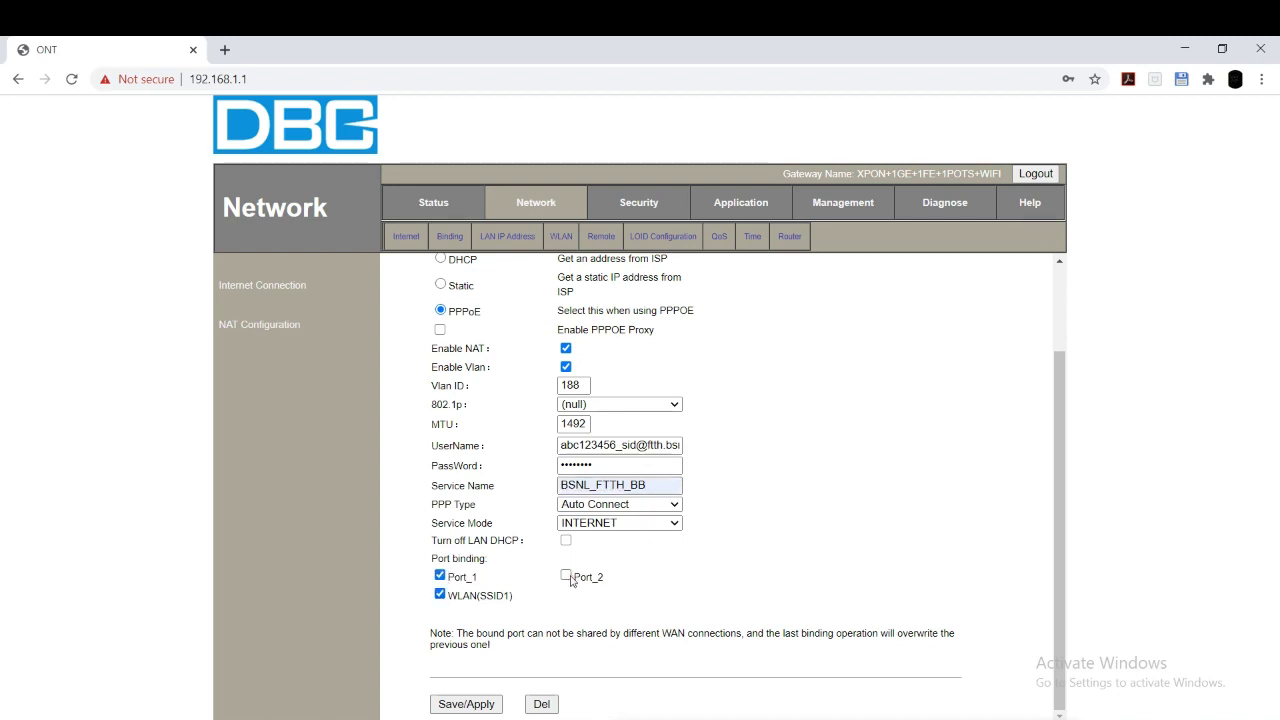
click(566, 575)
click(489, 700)
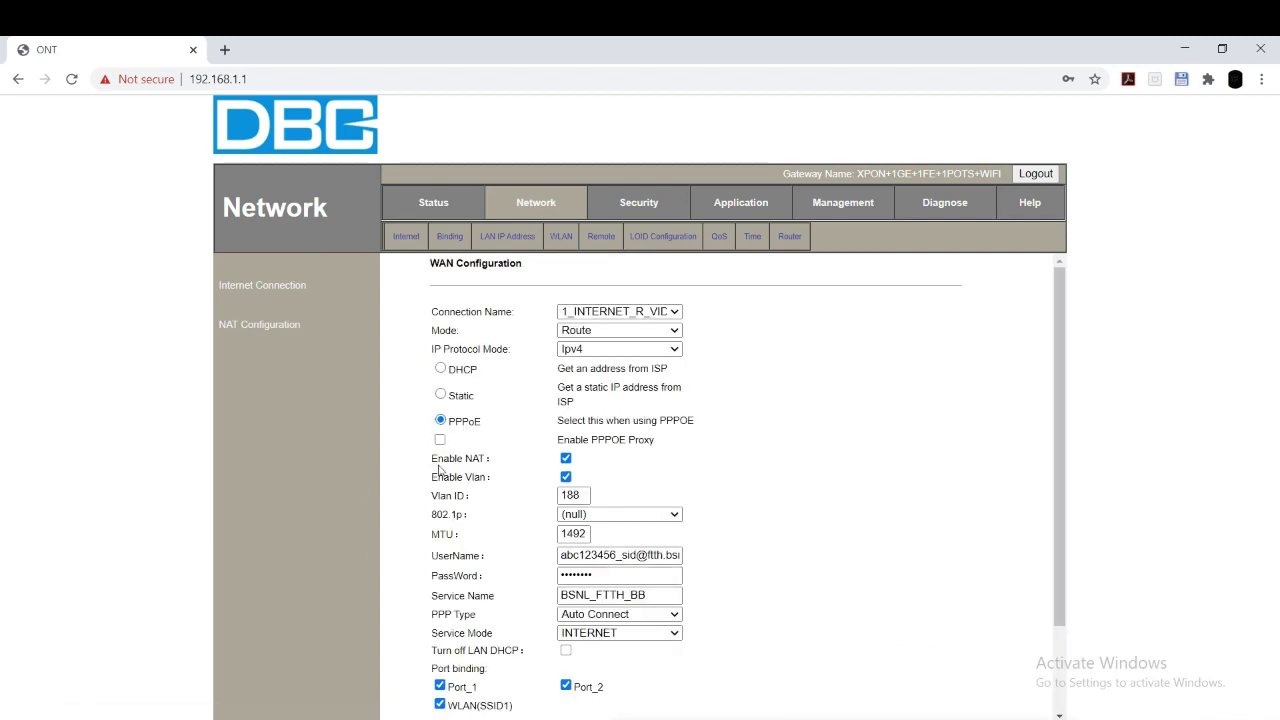
Step: Check WAN Connection Info for 1_INTERNET_R_VID_188, then return to WAN Configuration
click(430, 203)
click(497, 238)
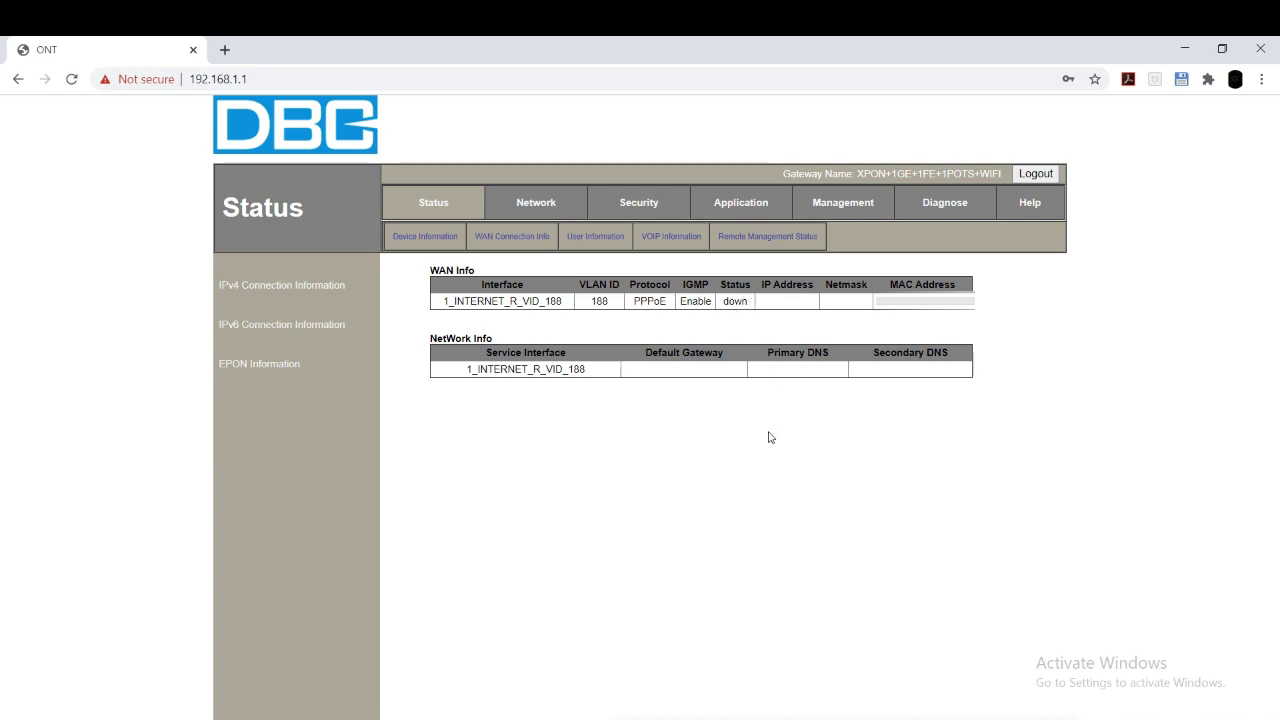
click(531, 207)
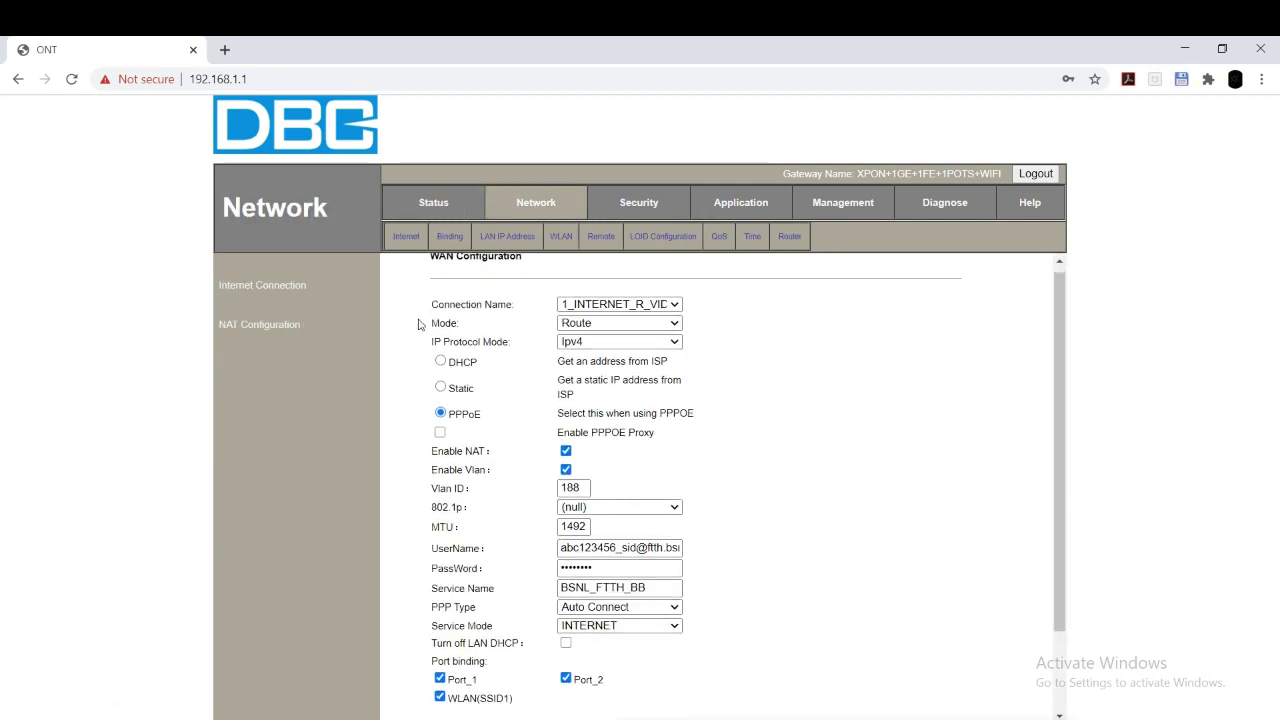
scroll(420, 325, down, 2)
scroll(517, 340, up, 2)
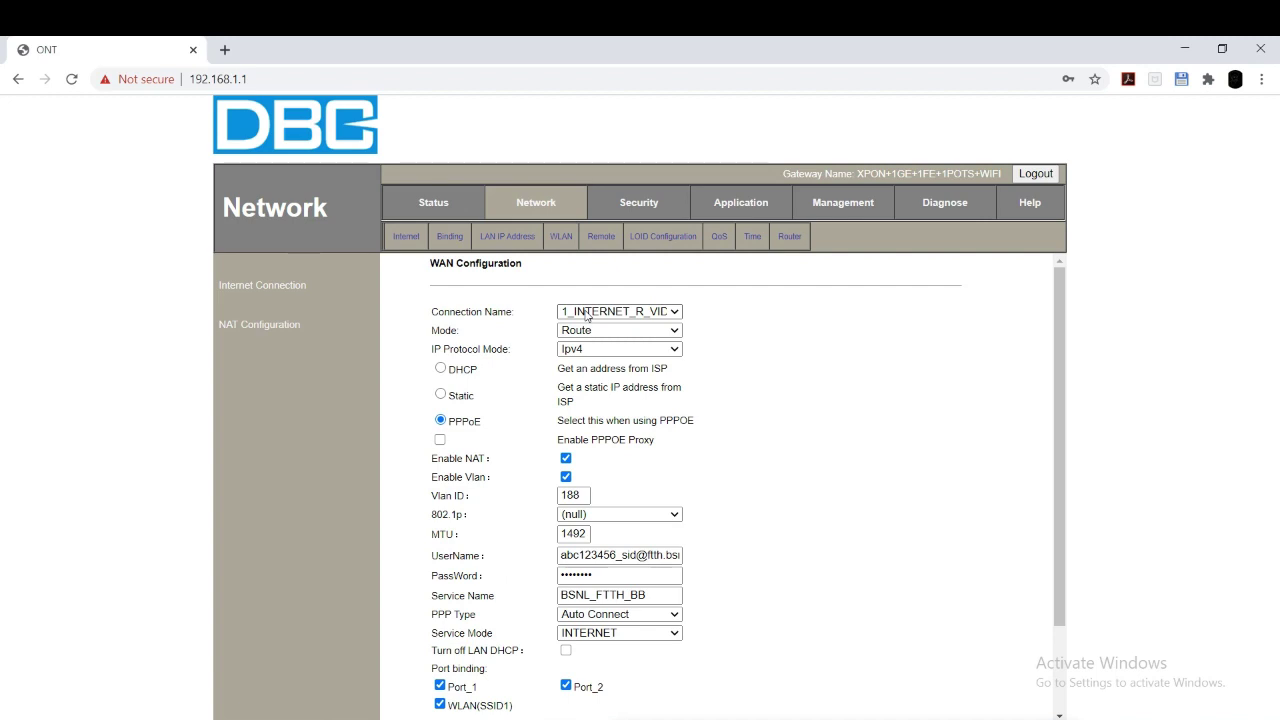
Step: Add another new WAN connection set to Route mode and Ipv4
click(587, 312)
click(640, 312)
click(640, 312)
click(625, 326)
click(609, 331)
click(607, 358)
scroll(553, 292, down, 1)
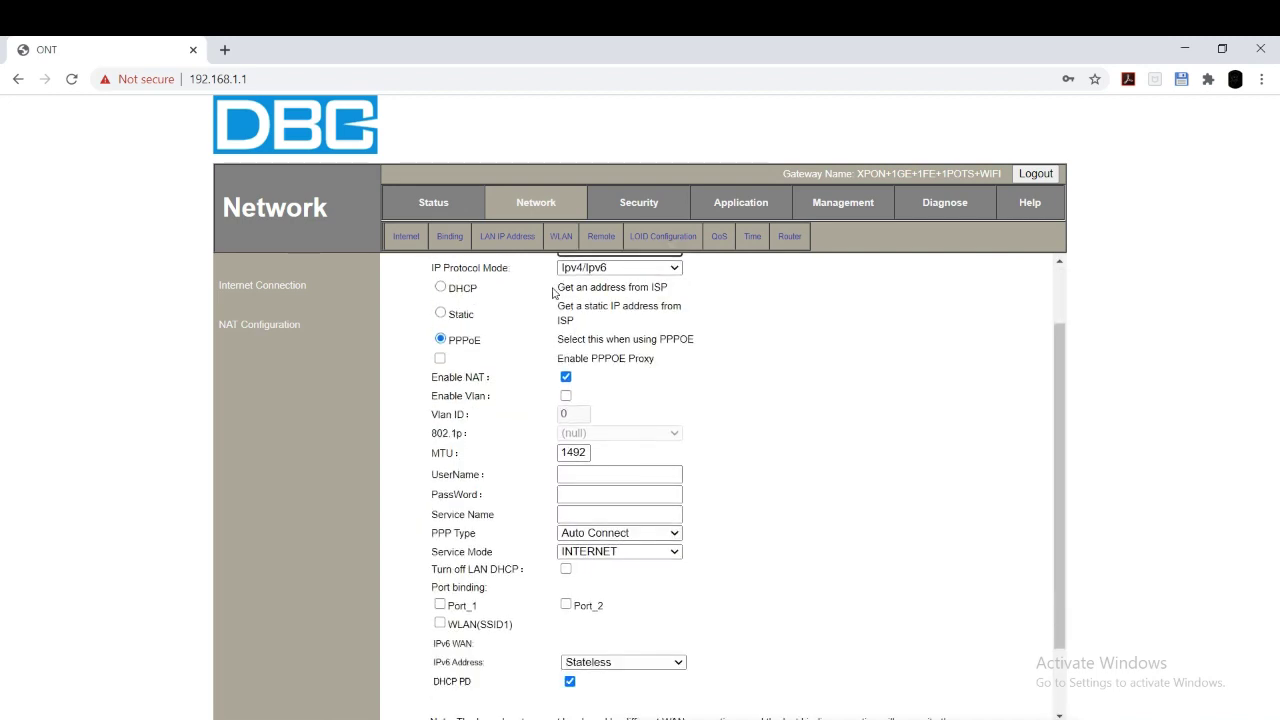
click(610, 266)
click(597, 294)
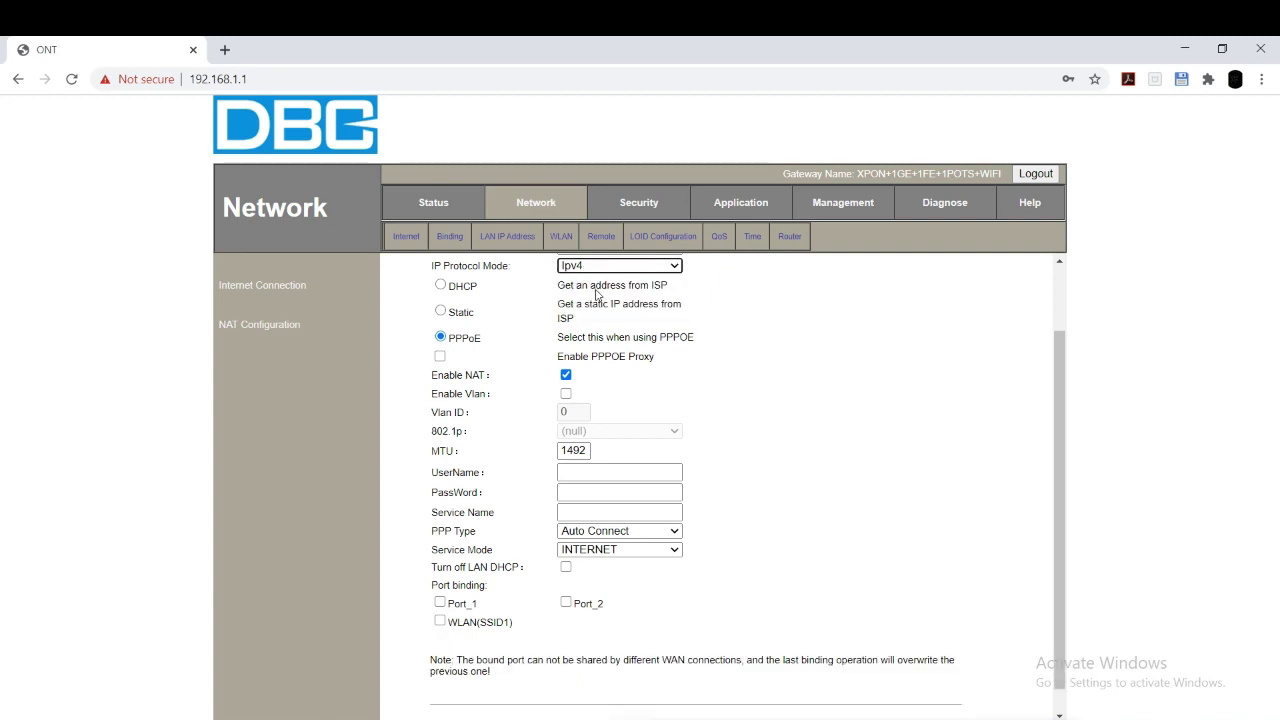
scroll(465, 330, up, 1)
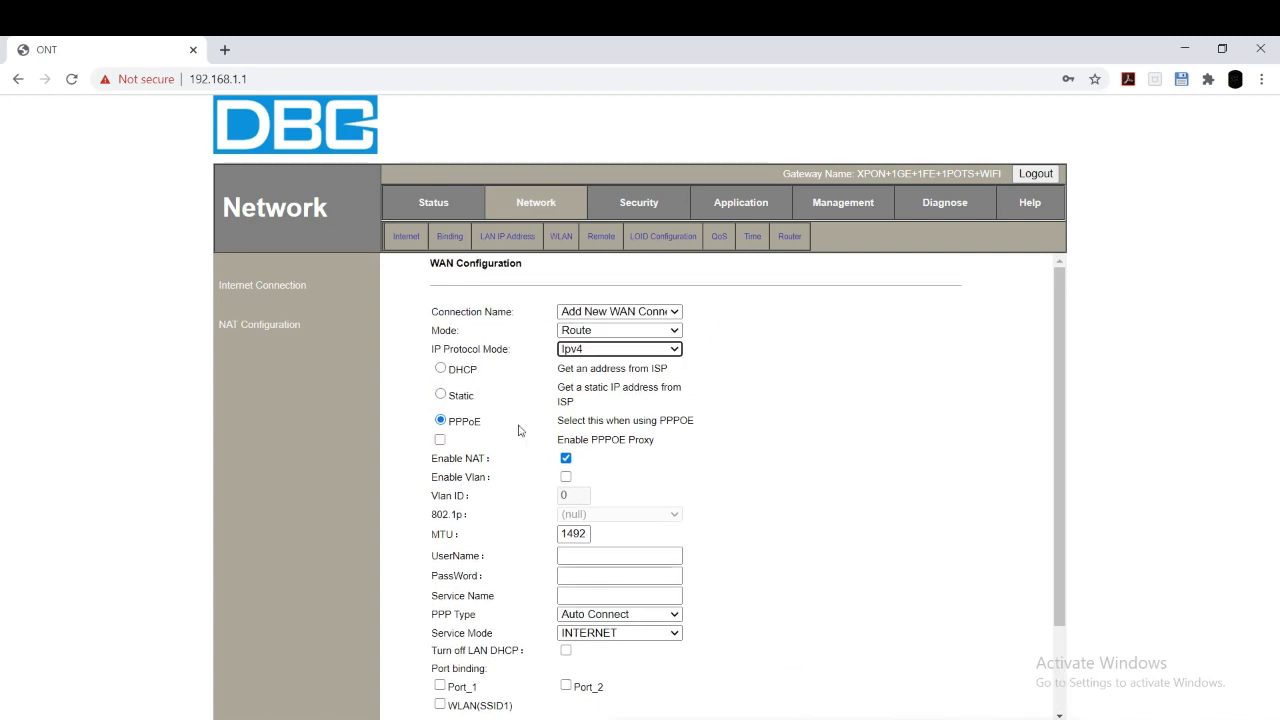
Step: Switch the connection to Static and enable VLAN with Vlan ID 1830
click(441, 395)
scroll(470, 380, down, 2)
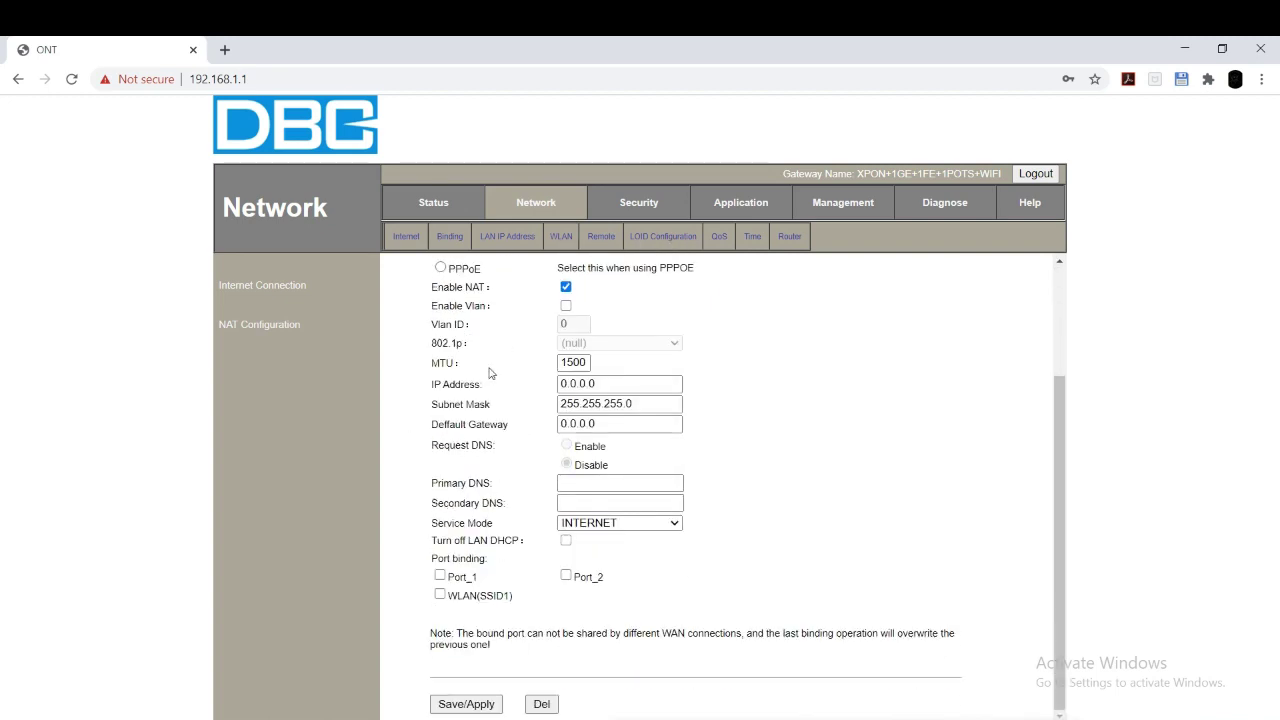
click(566, 305)
click(576, 324)
text(183)
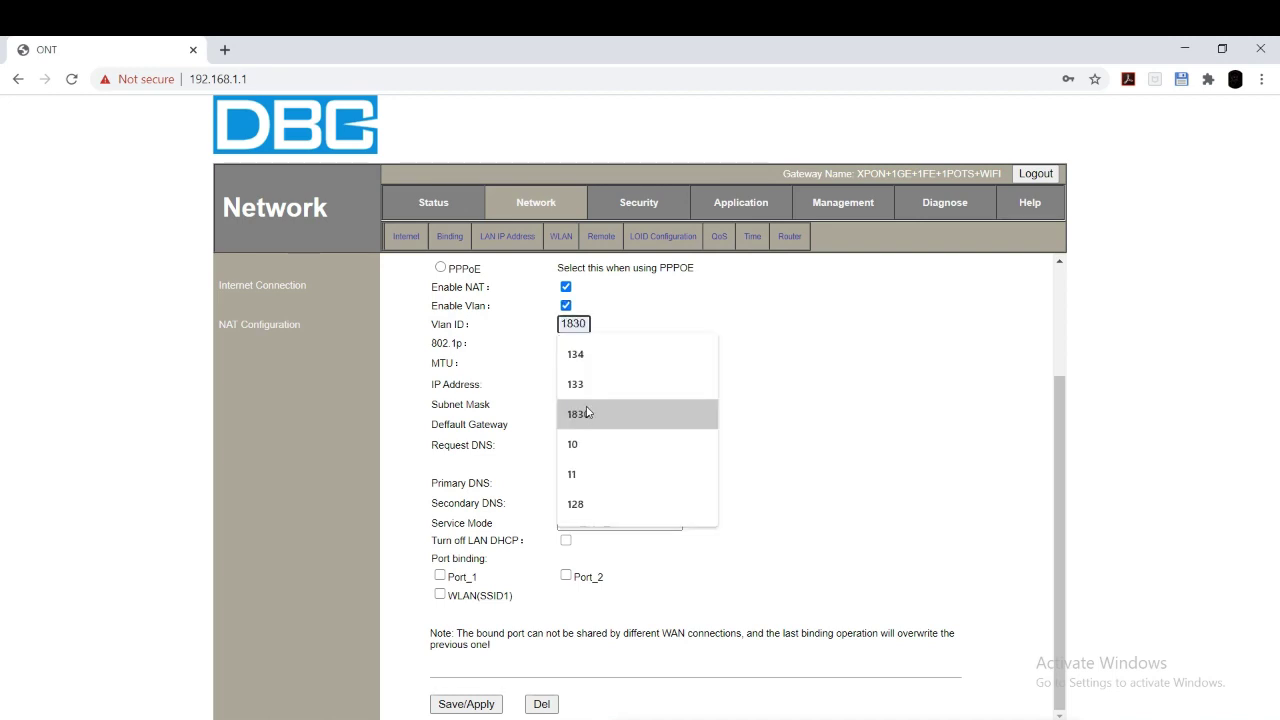
click(587, 413)
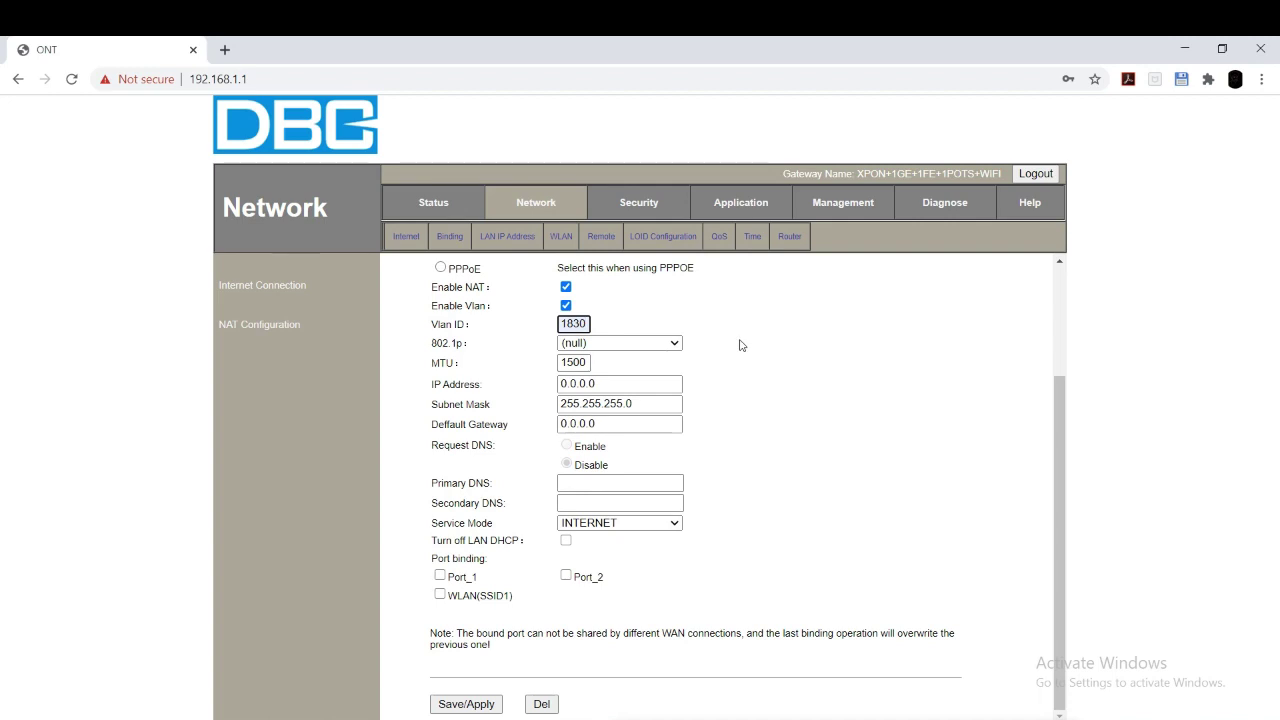
Step: Enter IP address 12.12.12.5 and default gateway 12.12.12.1
double_click(609, 385)
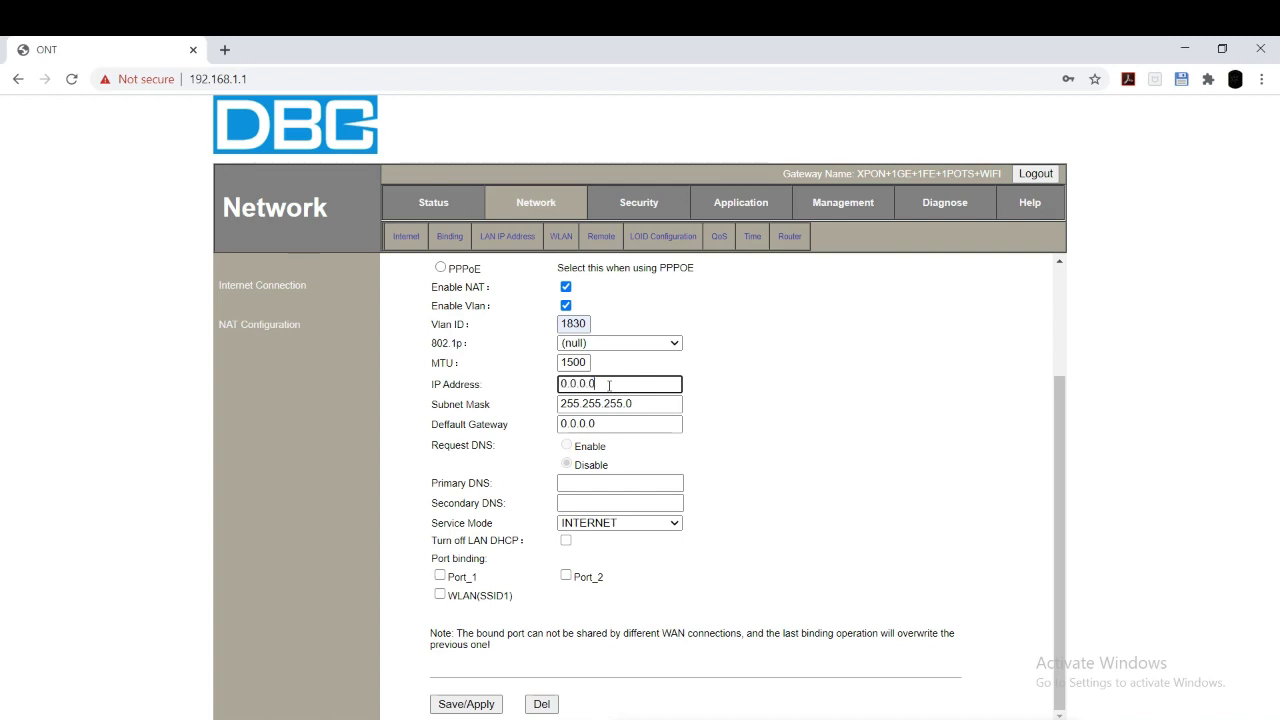
click(616, 421)
double_click(614, 424)
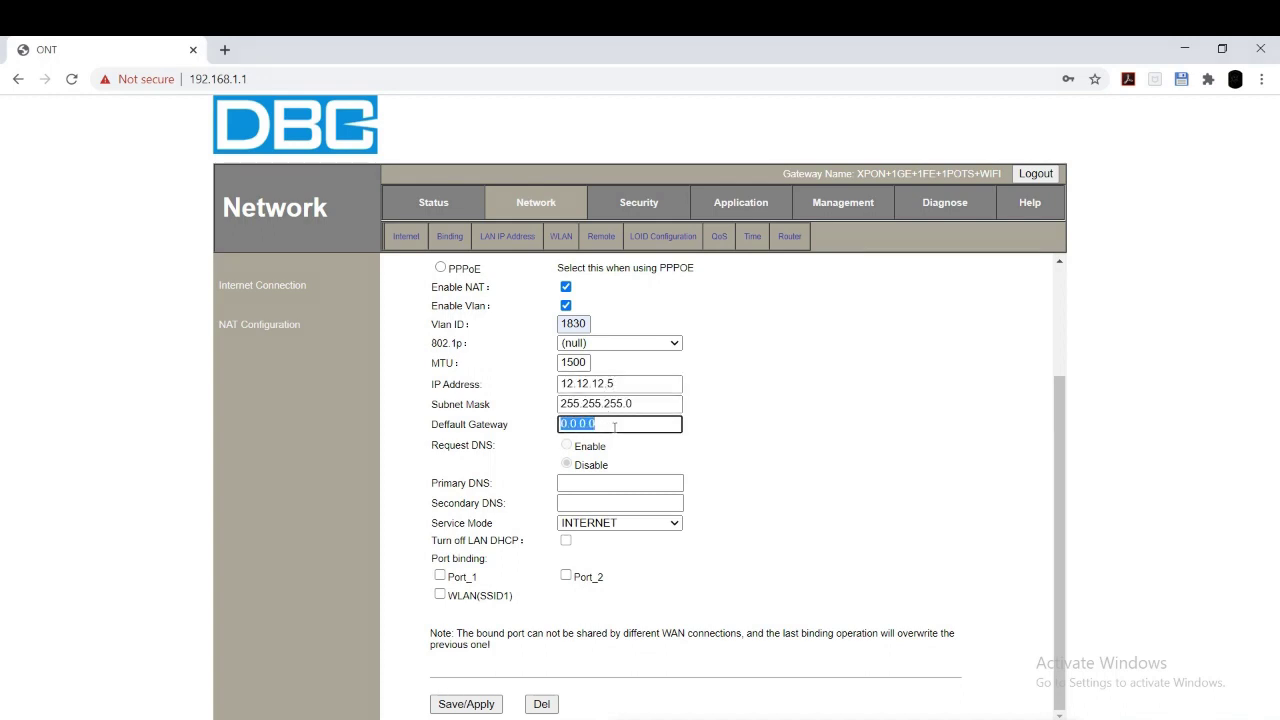
text(12)
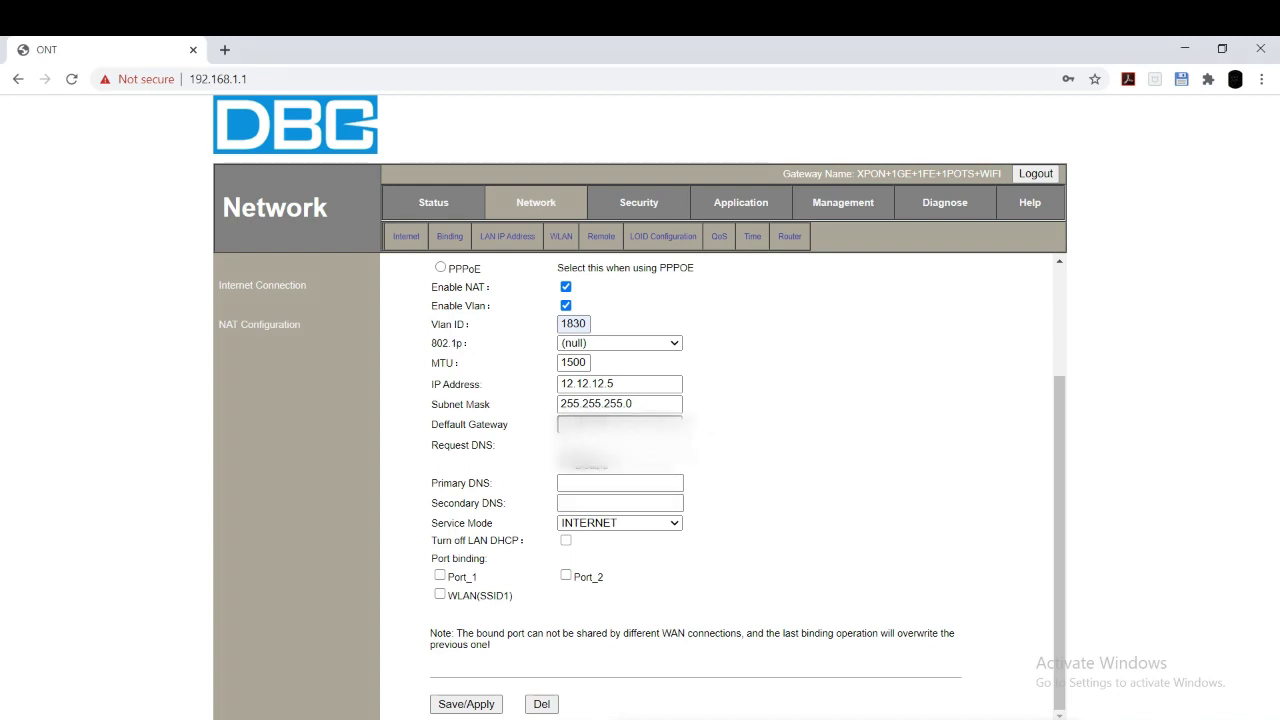
Step: Set primary DNS 172.30.249.3 and secondary DNS 172.30.249.19
click(600, 483)
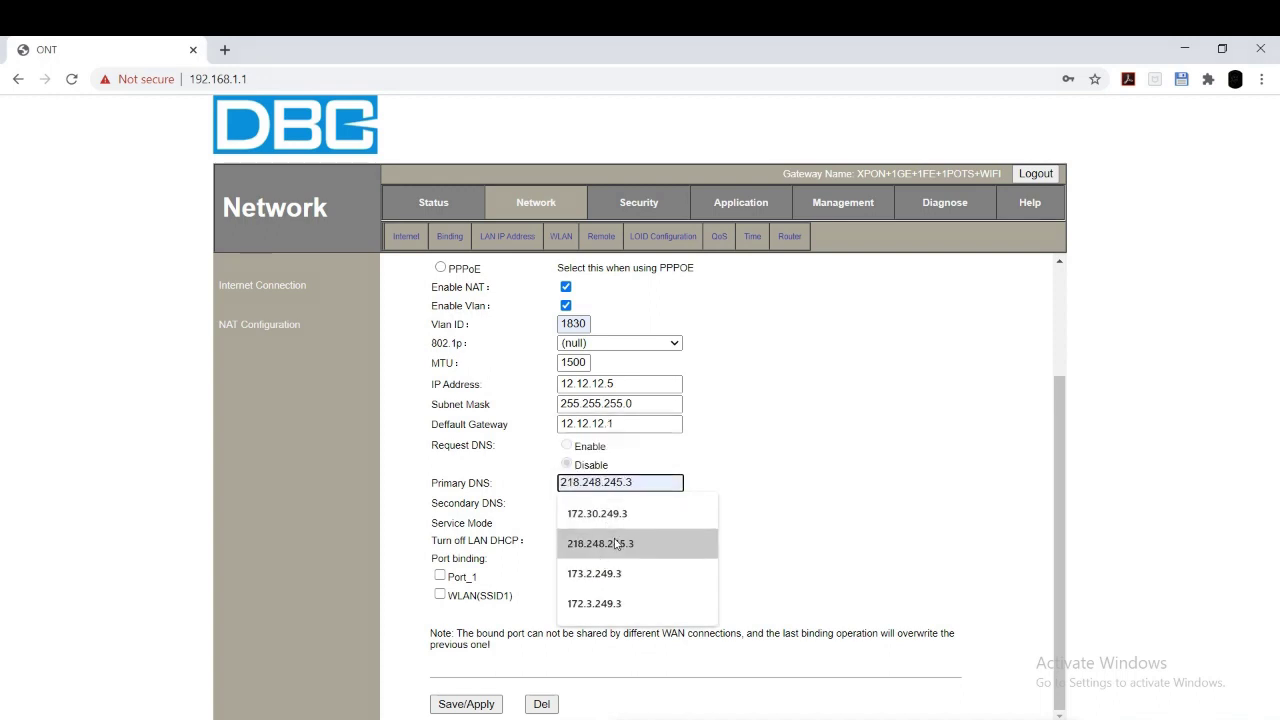
click(652, 551)
click(614, 504)
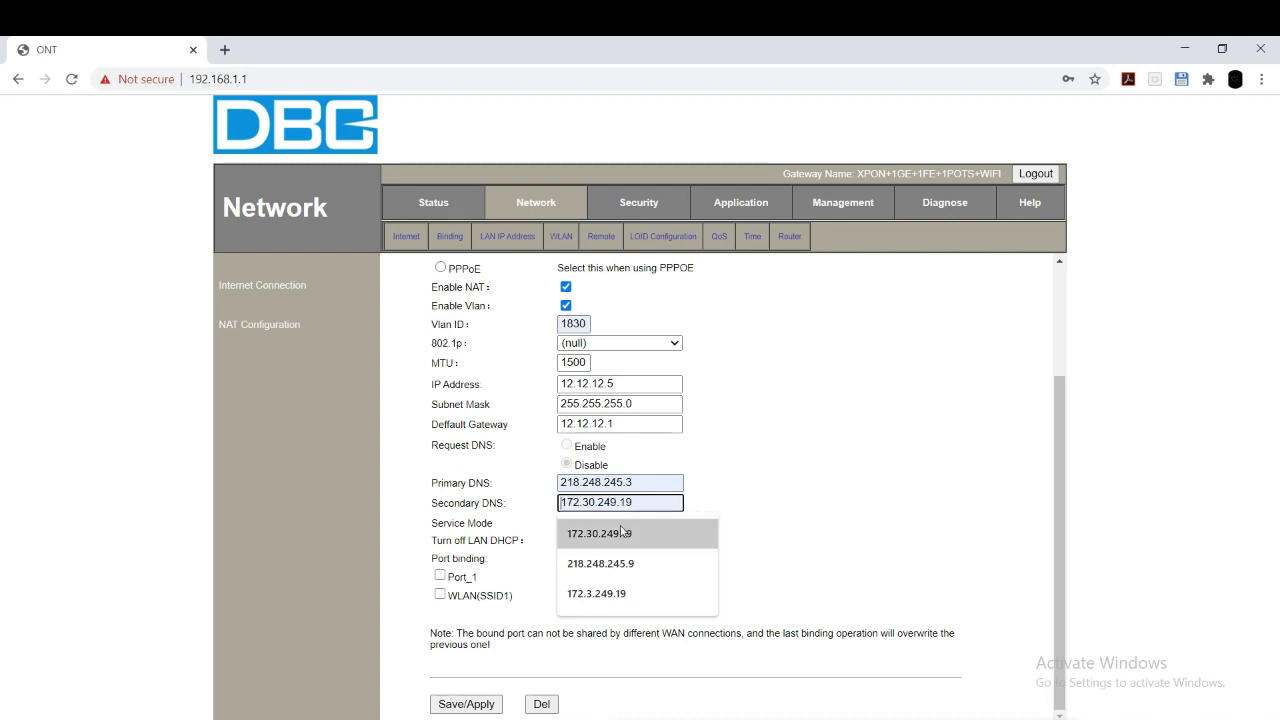
double_click(652, 489)
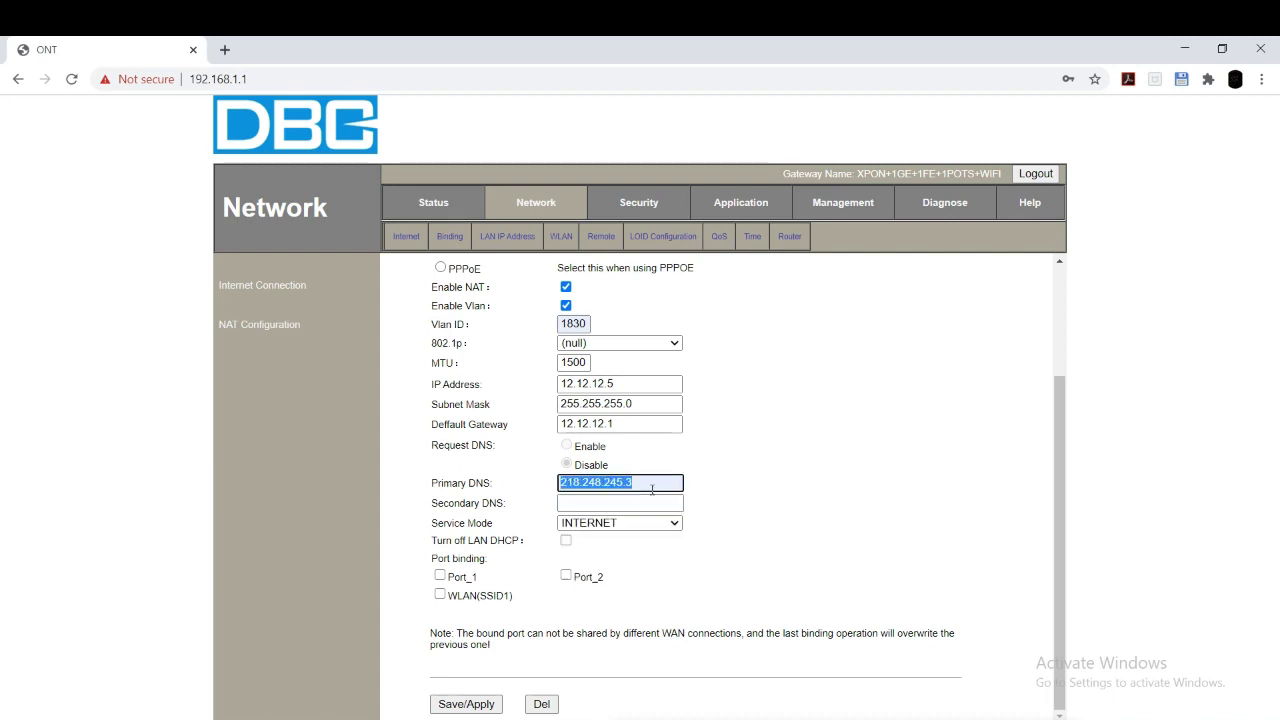
text(172.30.249)
click(616, 509)
click(626, 505)
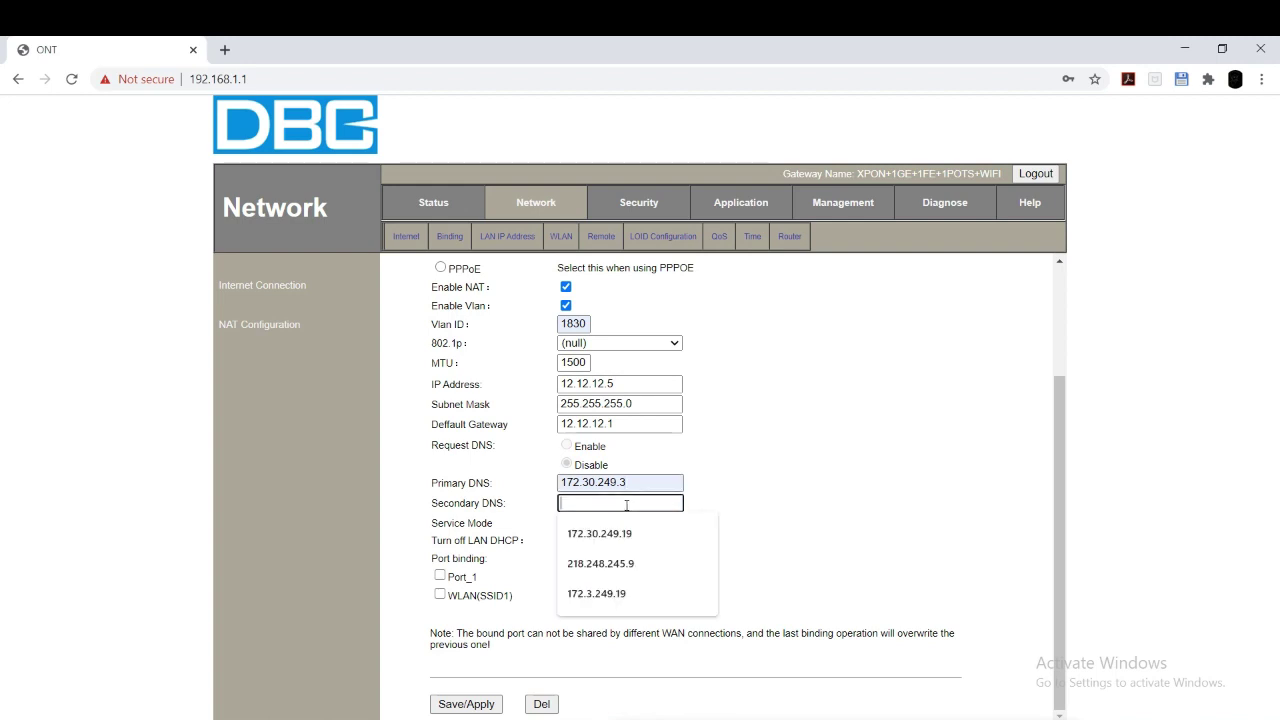
click(630, 532)
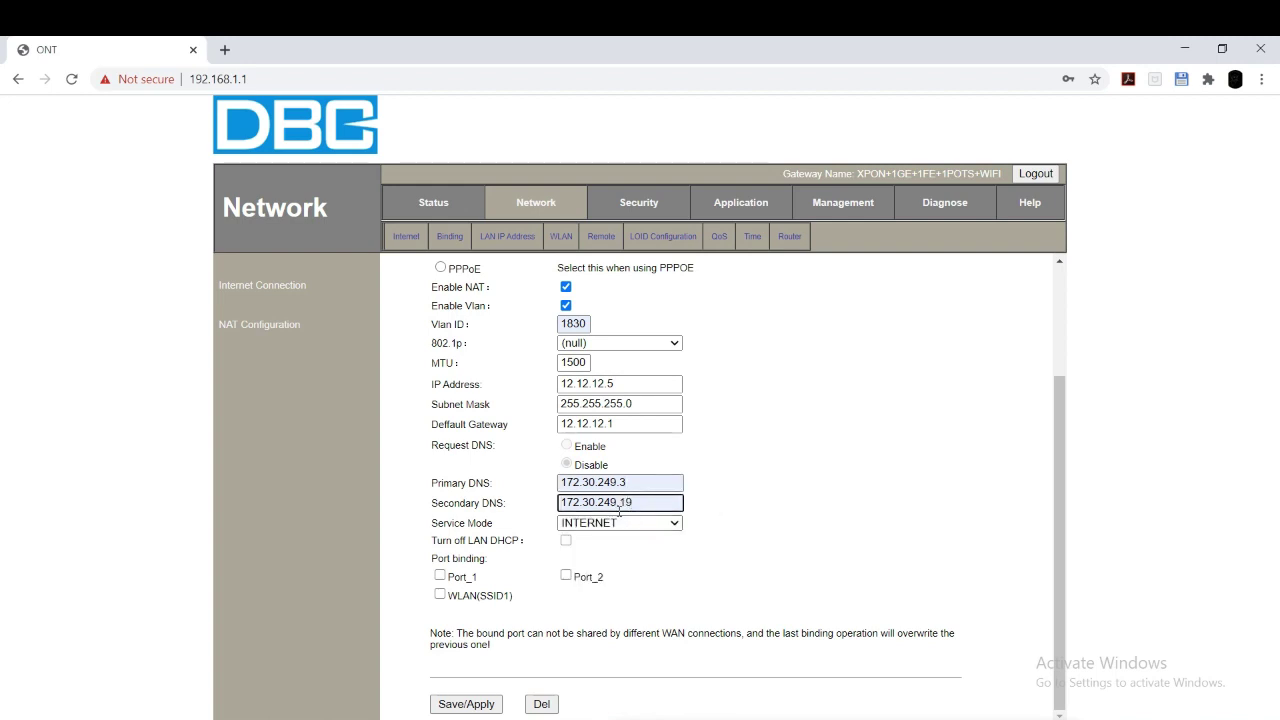
Step: Set the Service Mode to VOICE
click(632, 523)
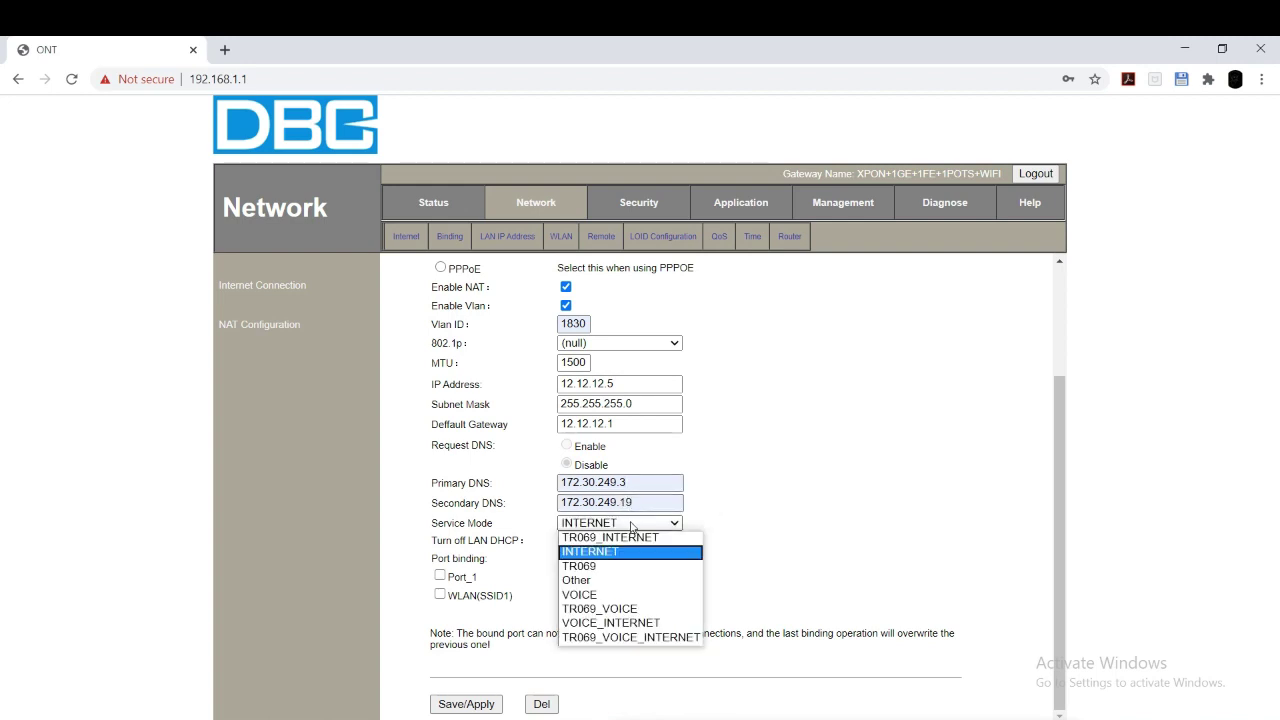
click(604, 585)
click(598, 524)
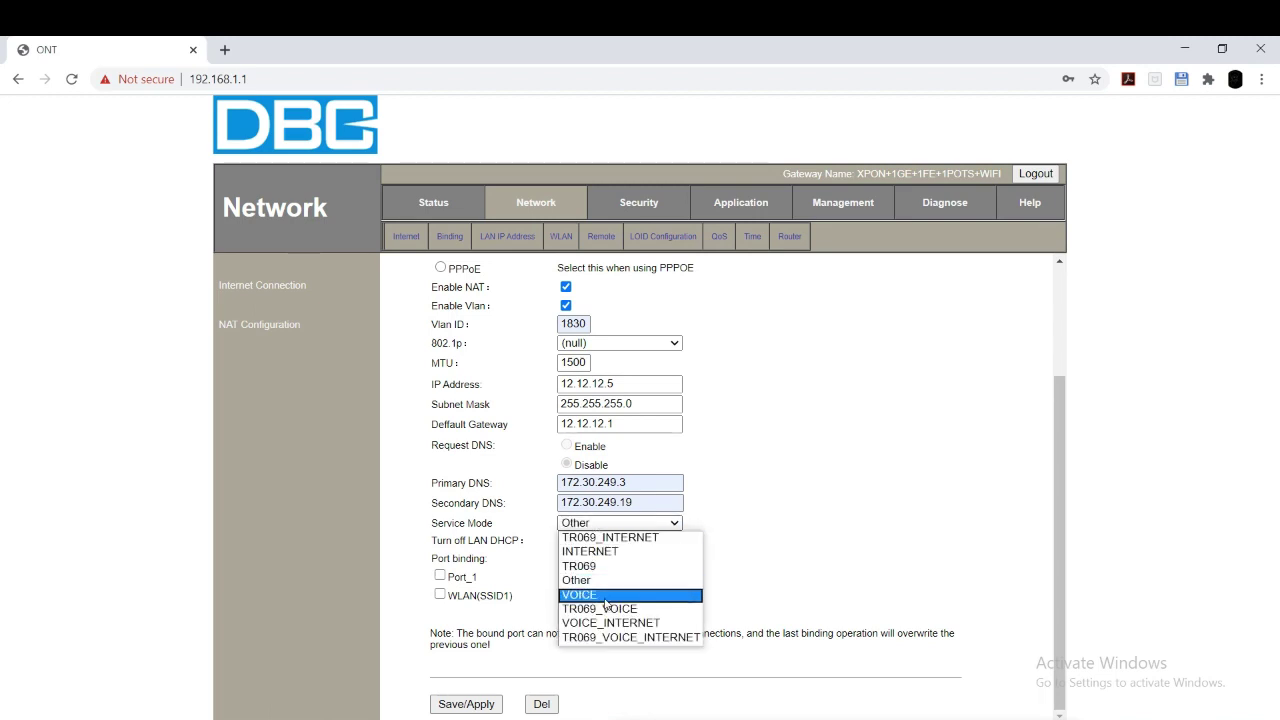
click(597, 593)
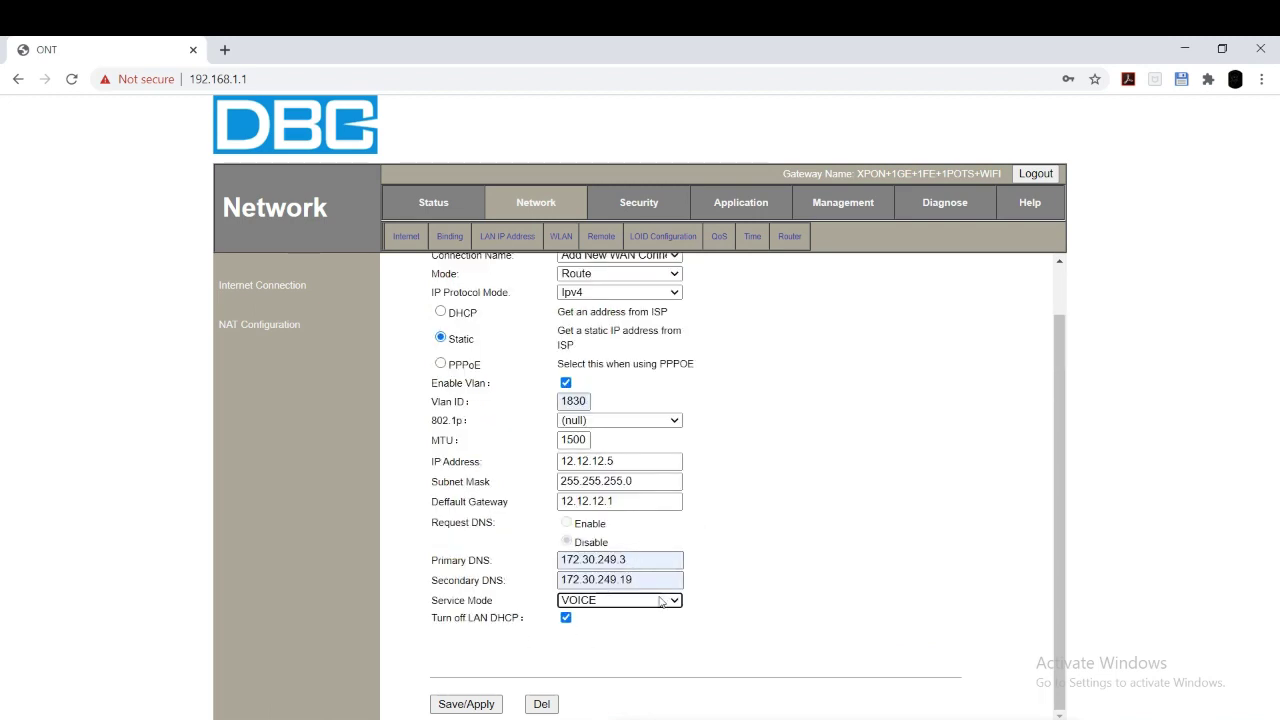
Step: Save the voice WAN and check the WAN Connection and VoIP status pages
click(466, 703)
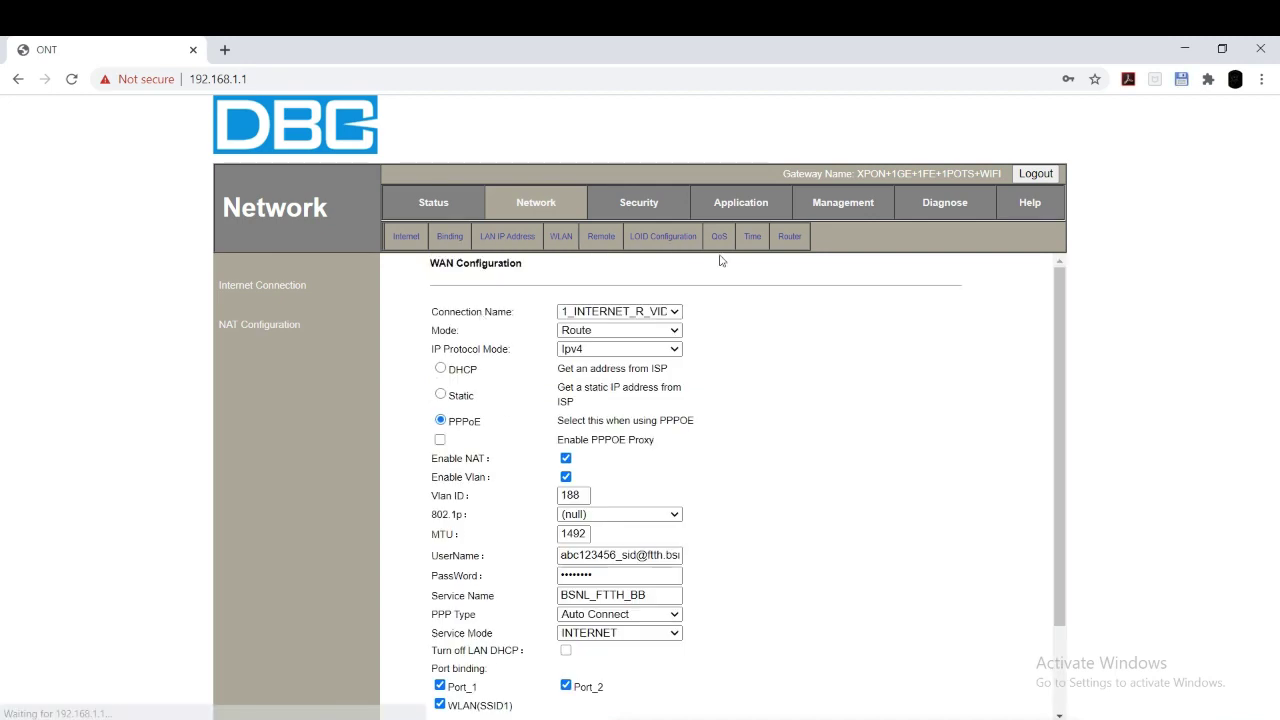
click(433, 202)
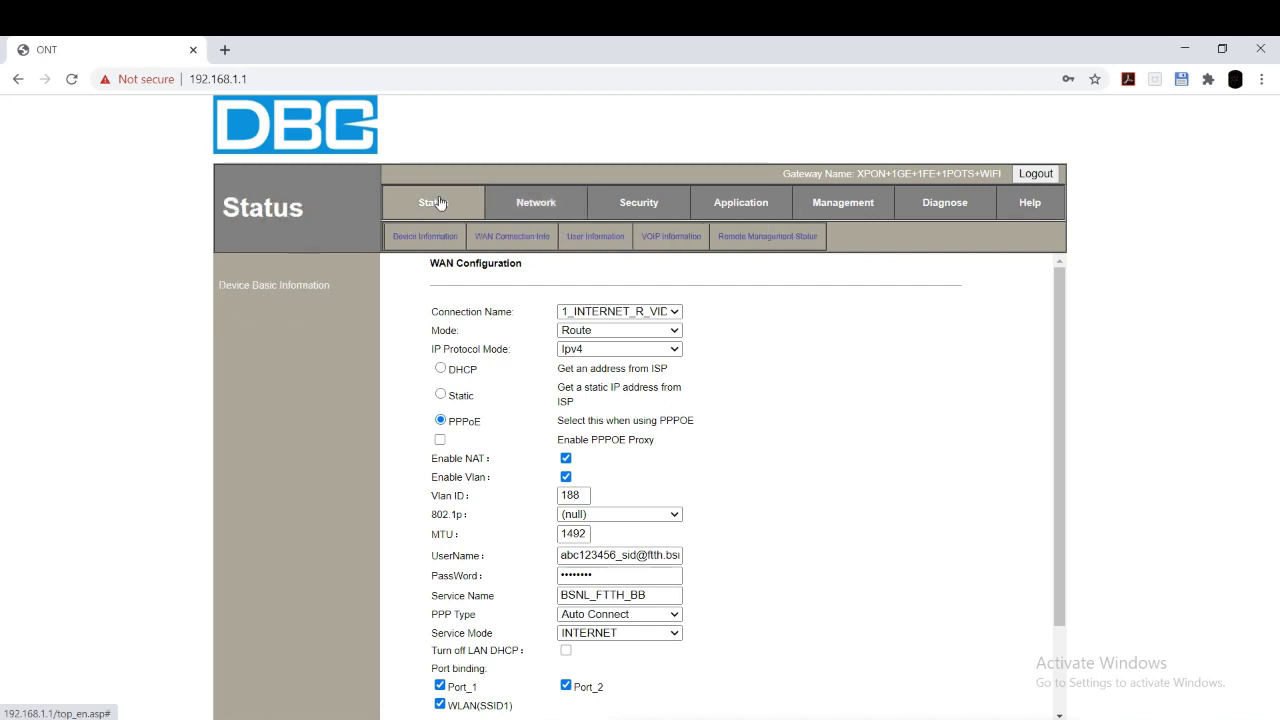
click(505, 238)
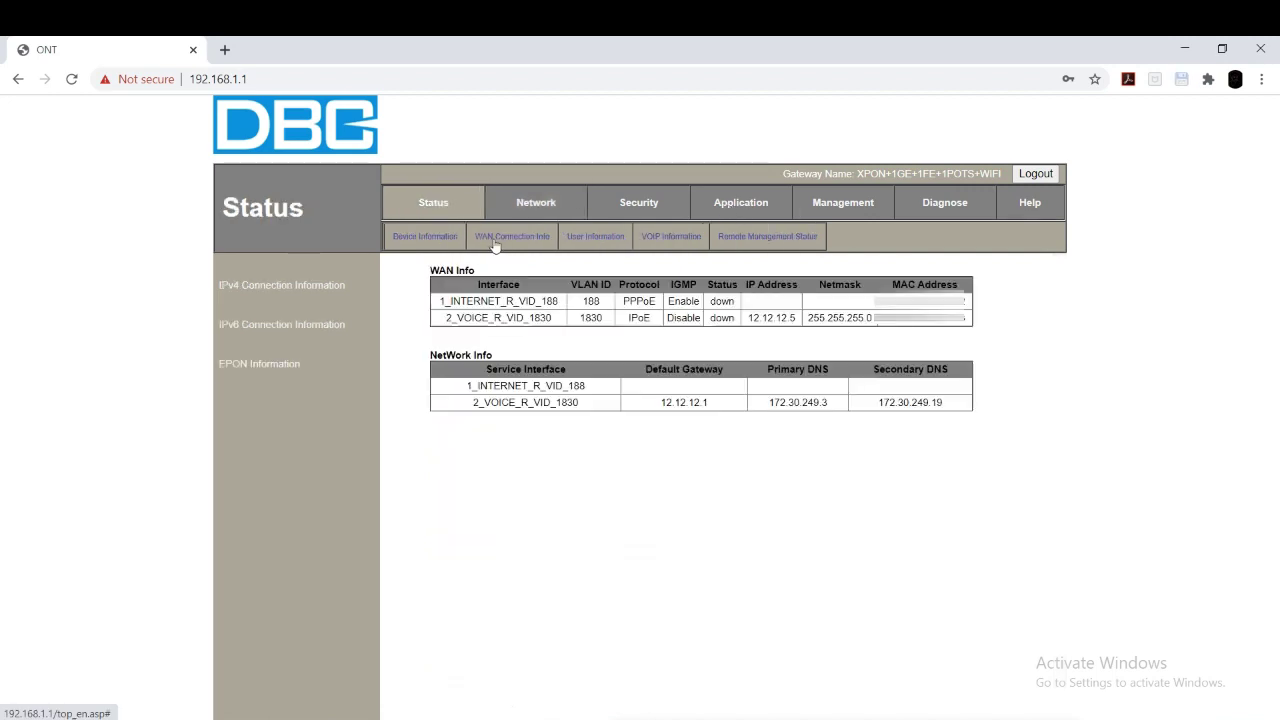
click(668, 237)
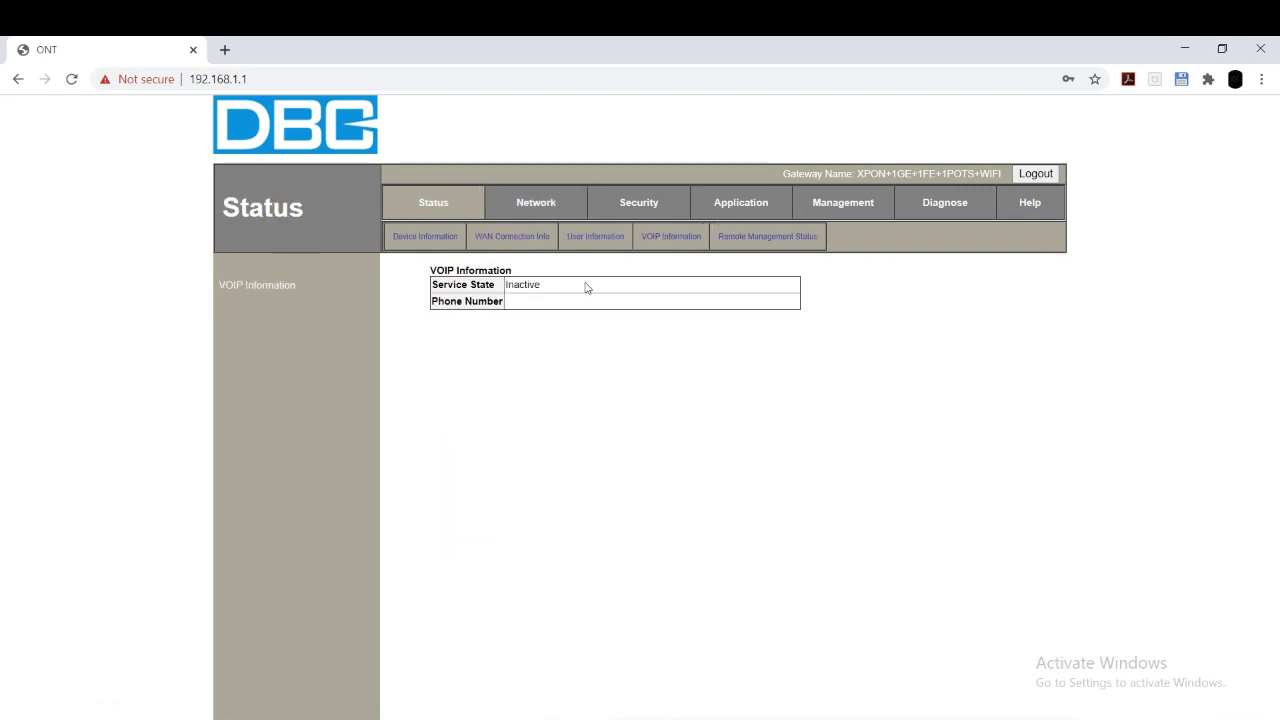
Step: Enable the sip ALG in ALG Configuration and save it
click(737, 200)
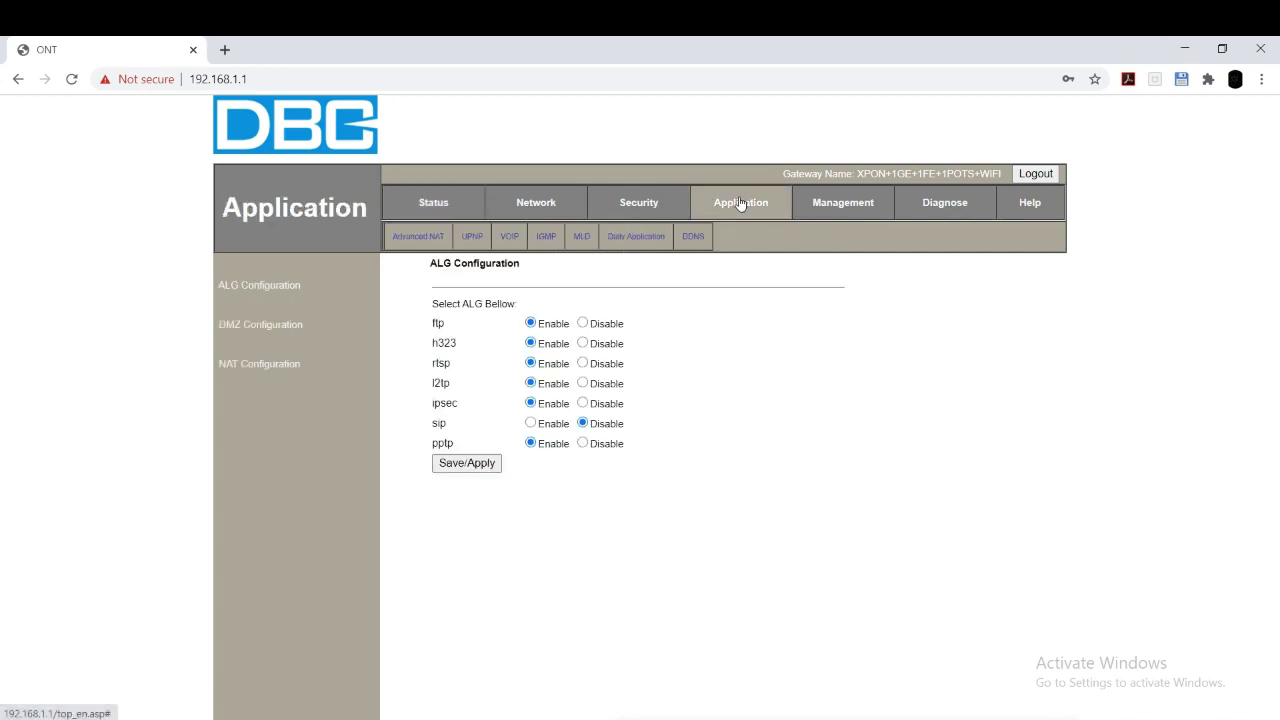
click(531, 423)
click(470, 464)
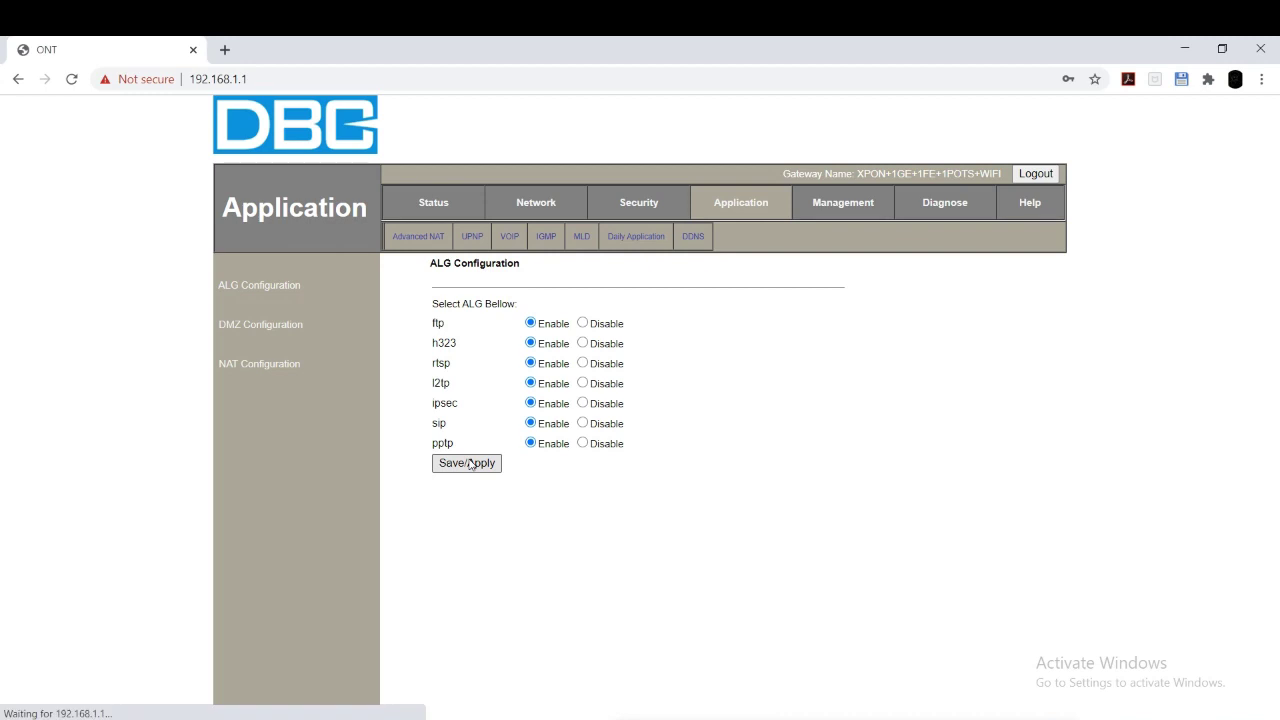
click(852, 208)
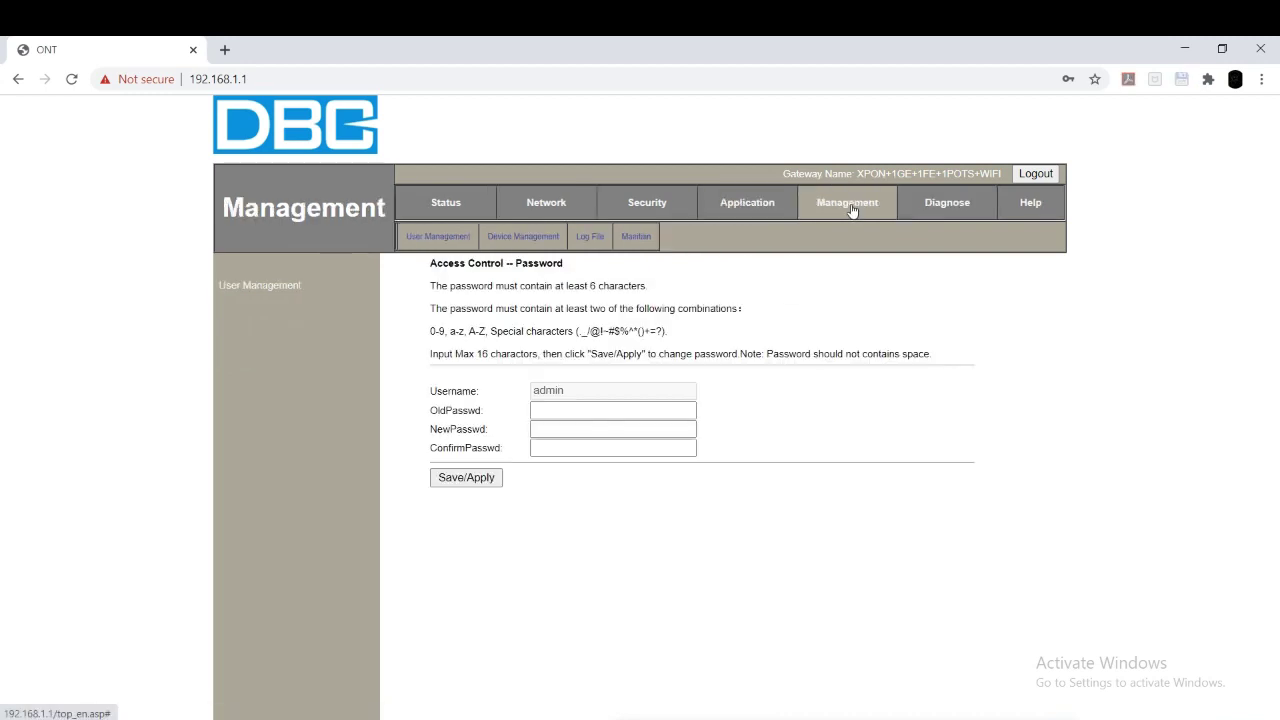
click(725, 200)
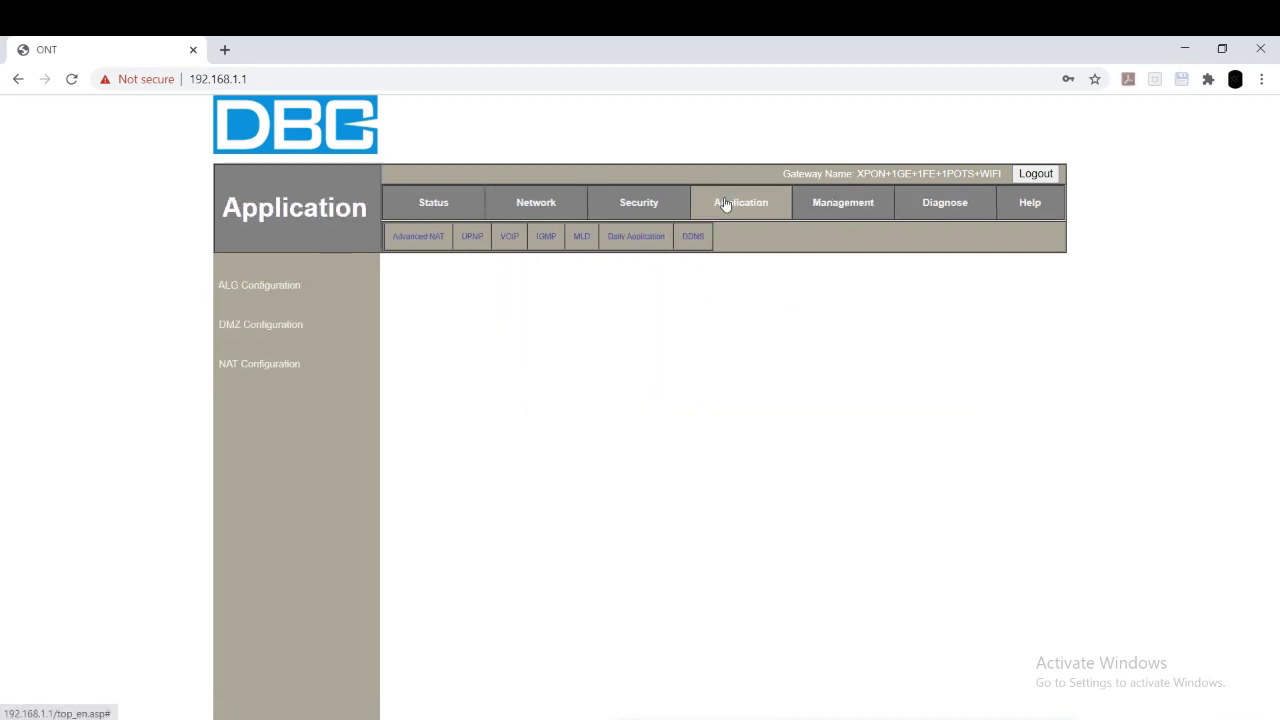
Step: Enter the voice server address as the primary SIP register address
click(509, 237)
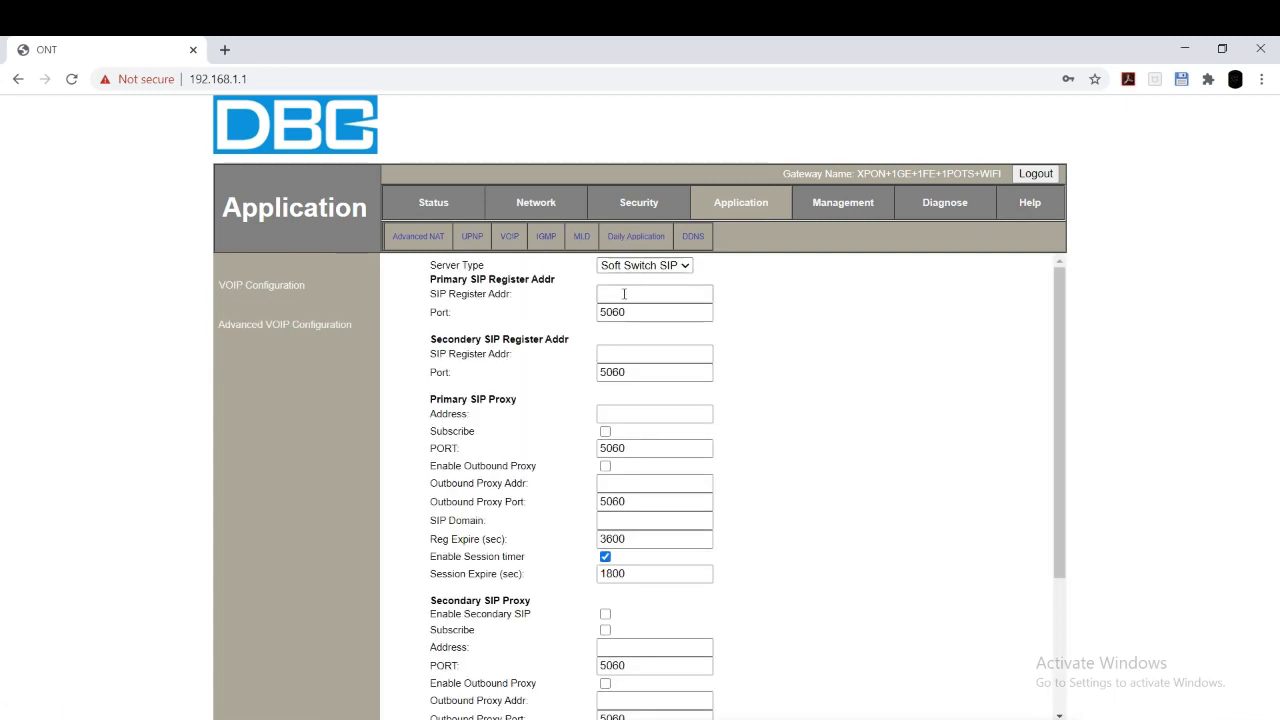
click(624, 294)
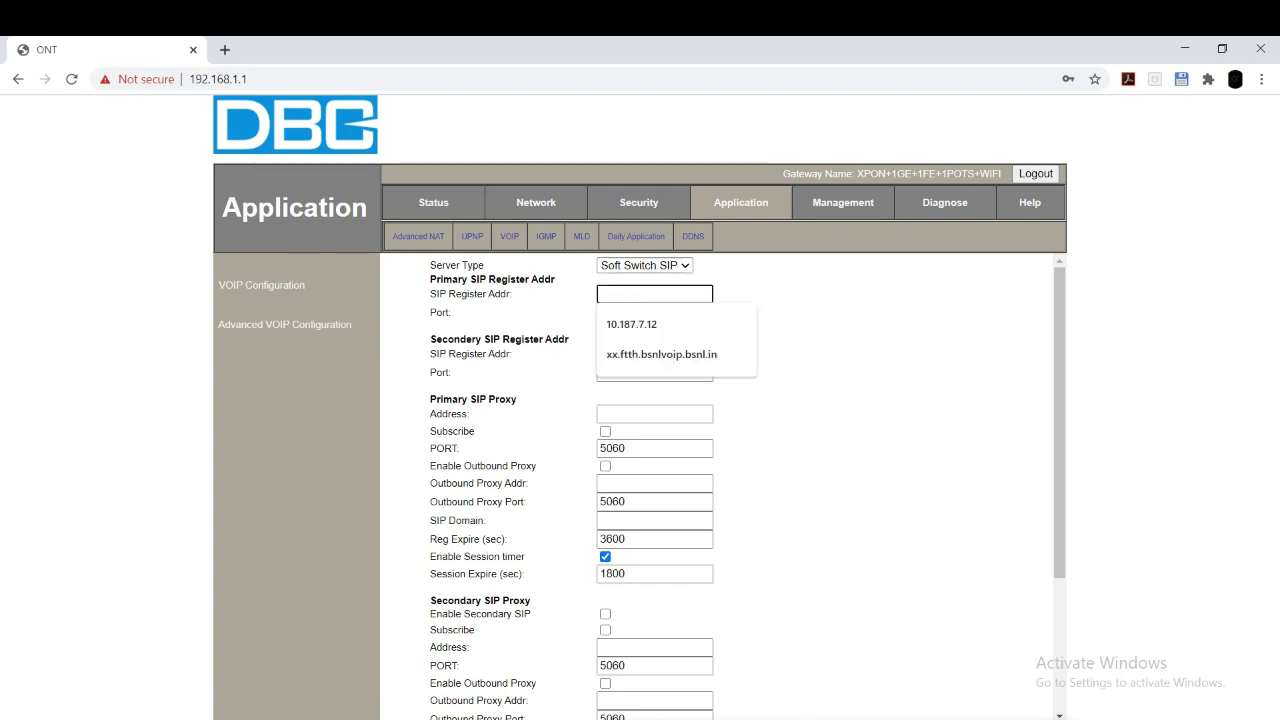
click(1090, 719)
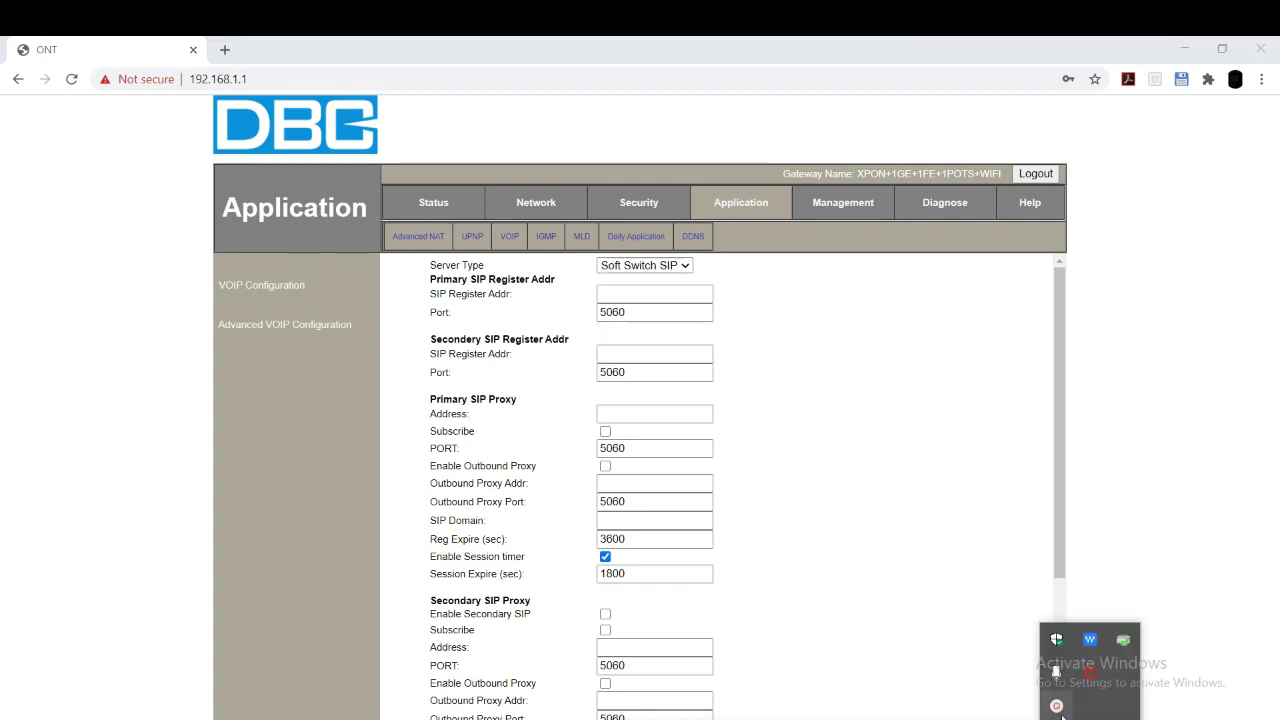
click(1056, 671)
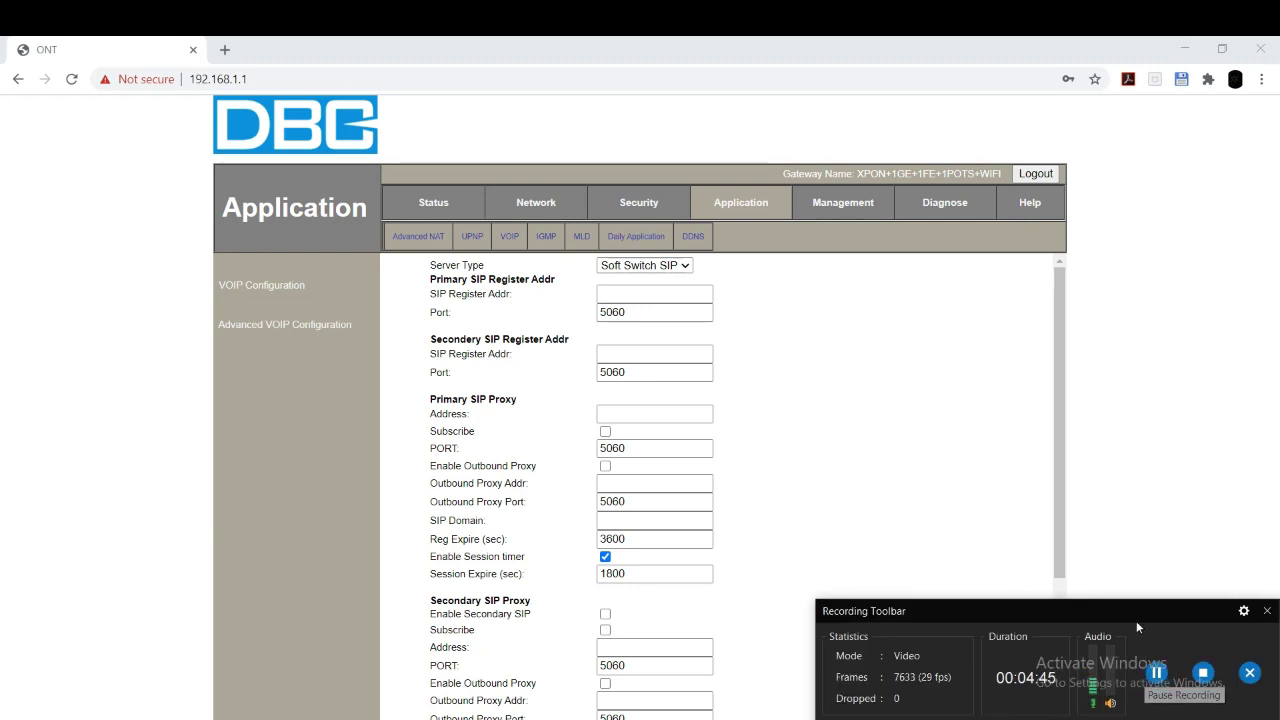
click(656, 305)
click(655, 293)
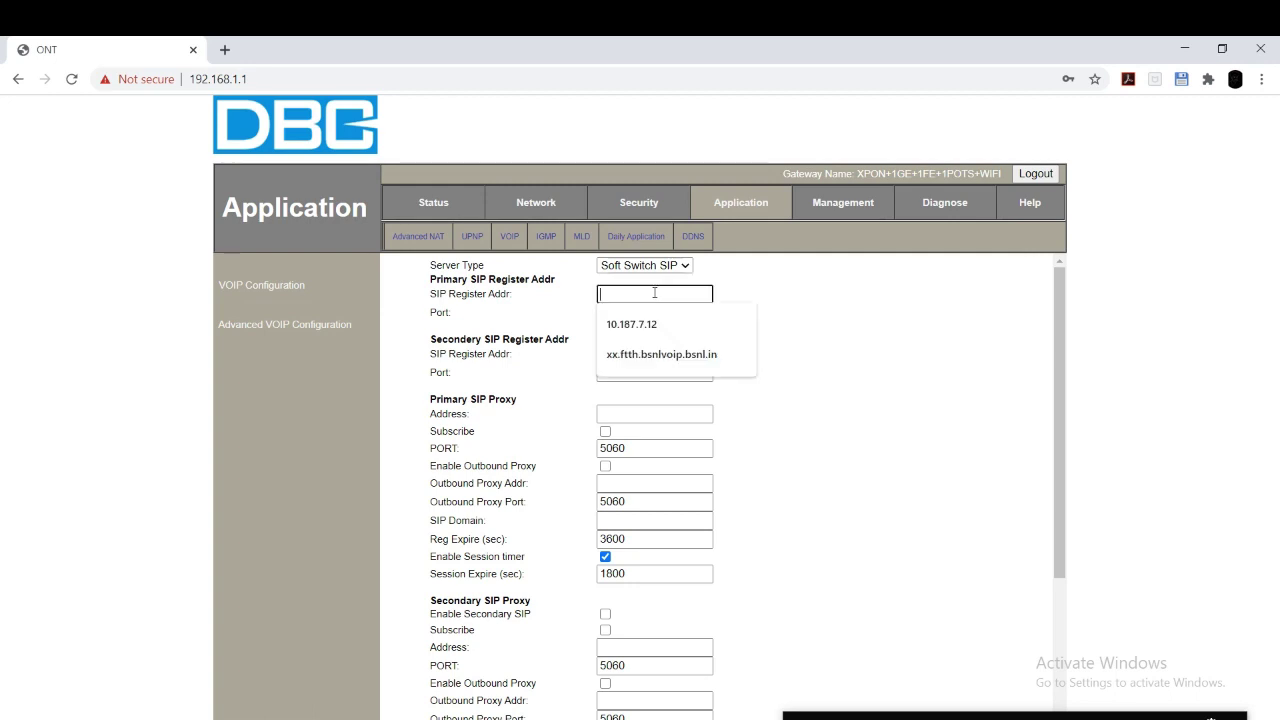
text(vo)
text(iv)
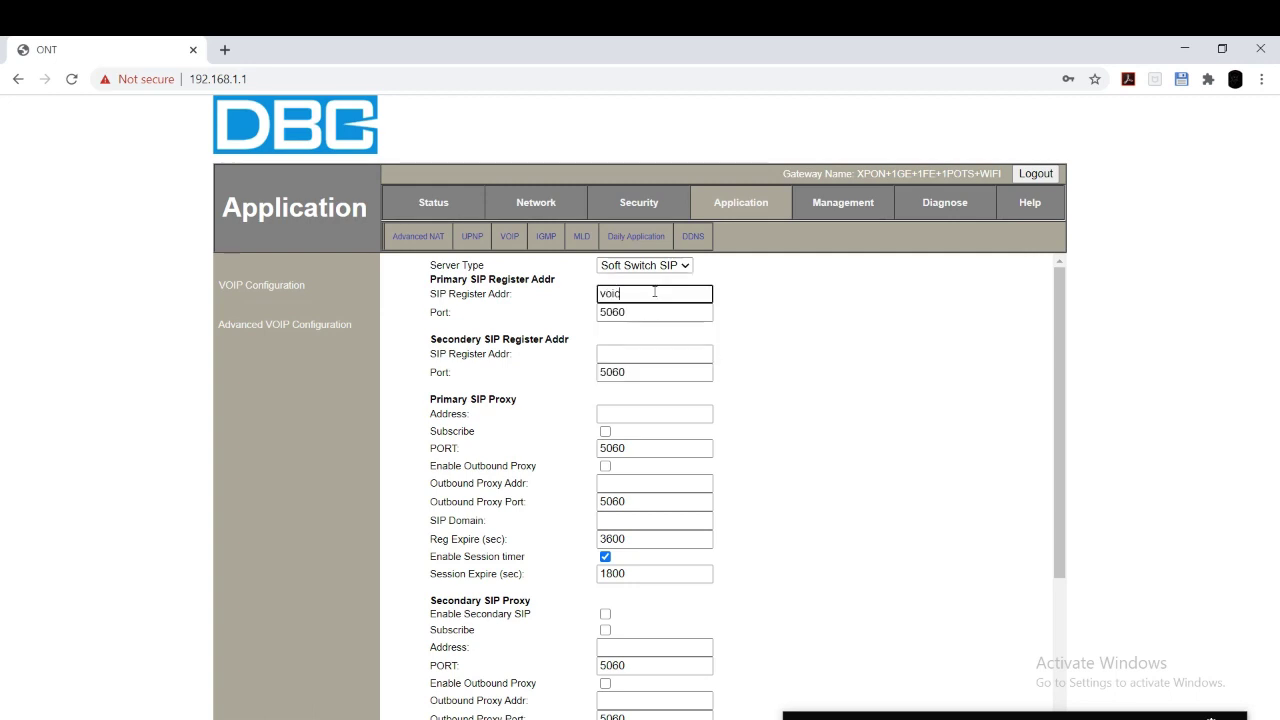
text(ce.tn.ff)
text( b)
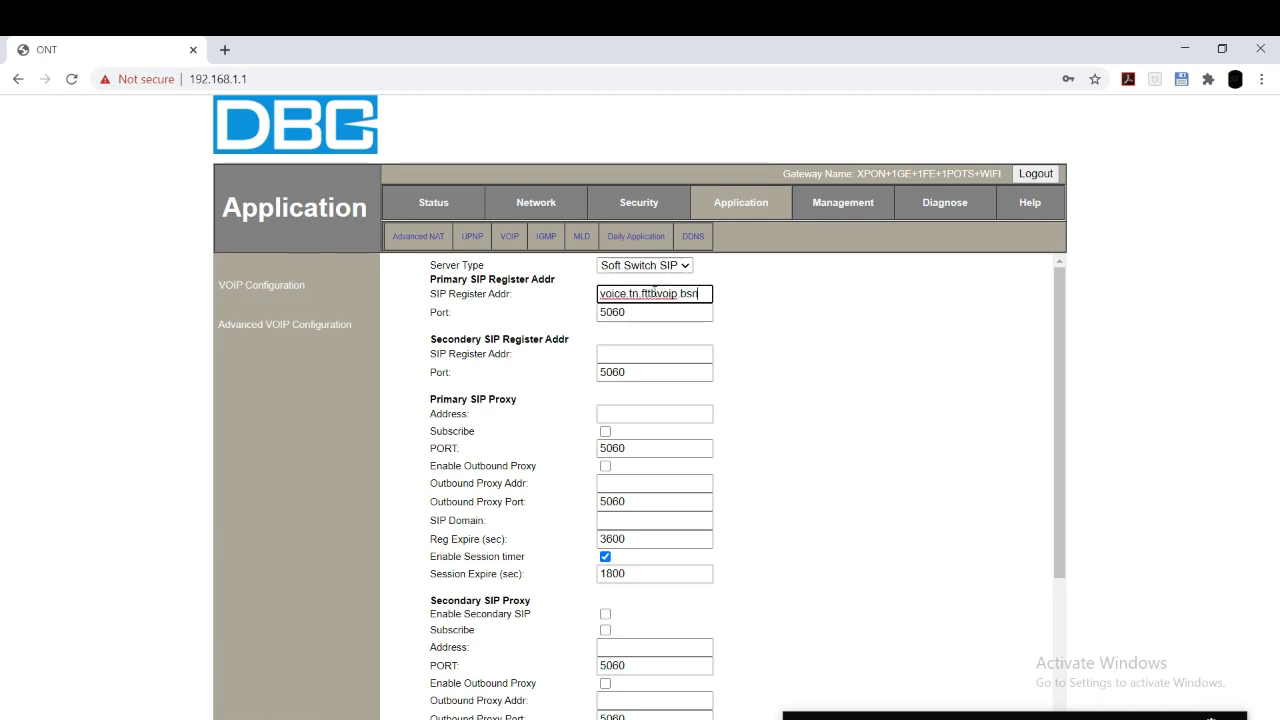
text(snl.in)
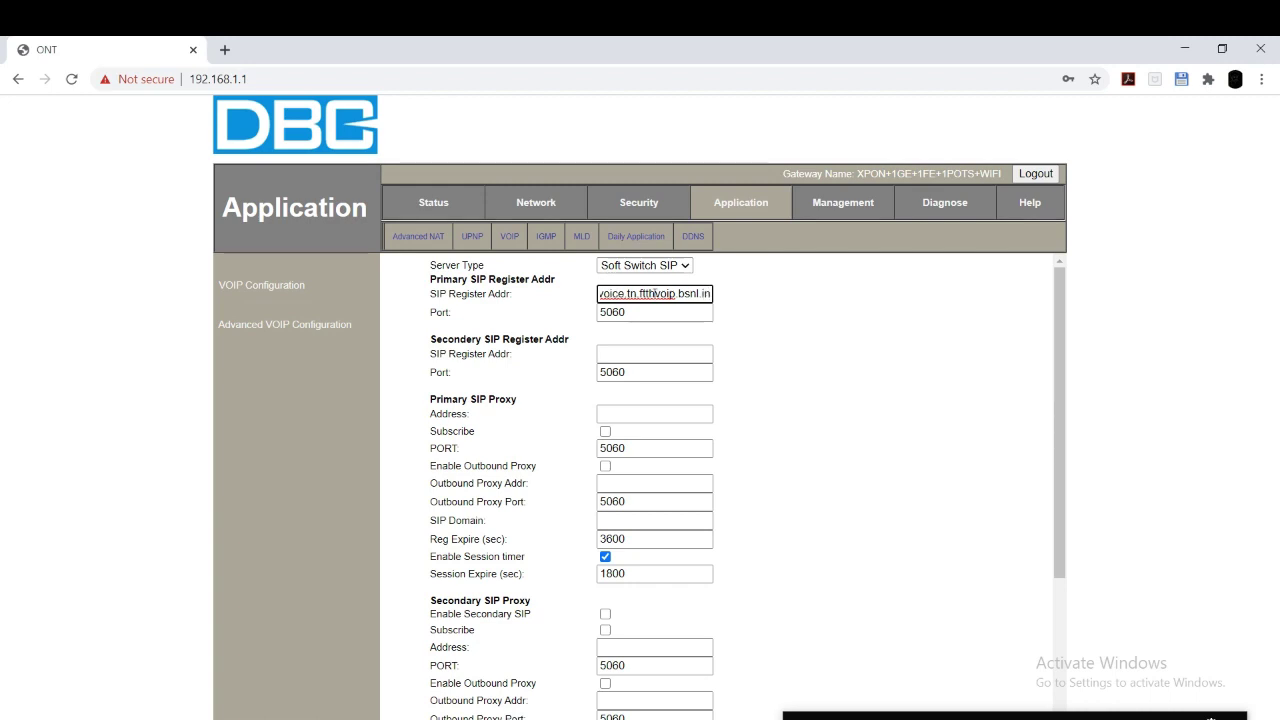
Step: Copy the primary register address and paste it as the secondary register address
drag(652, 293, 598, 293)
click(710, 293)
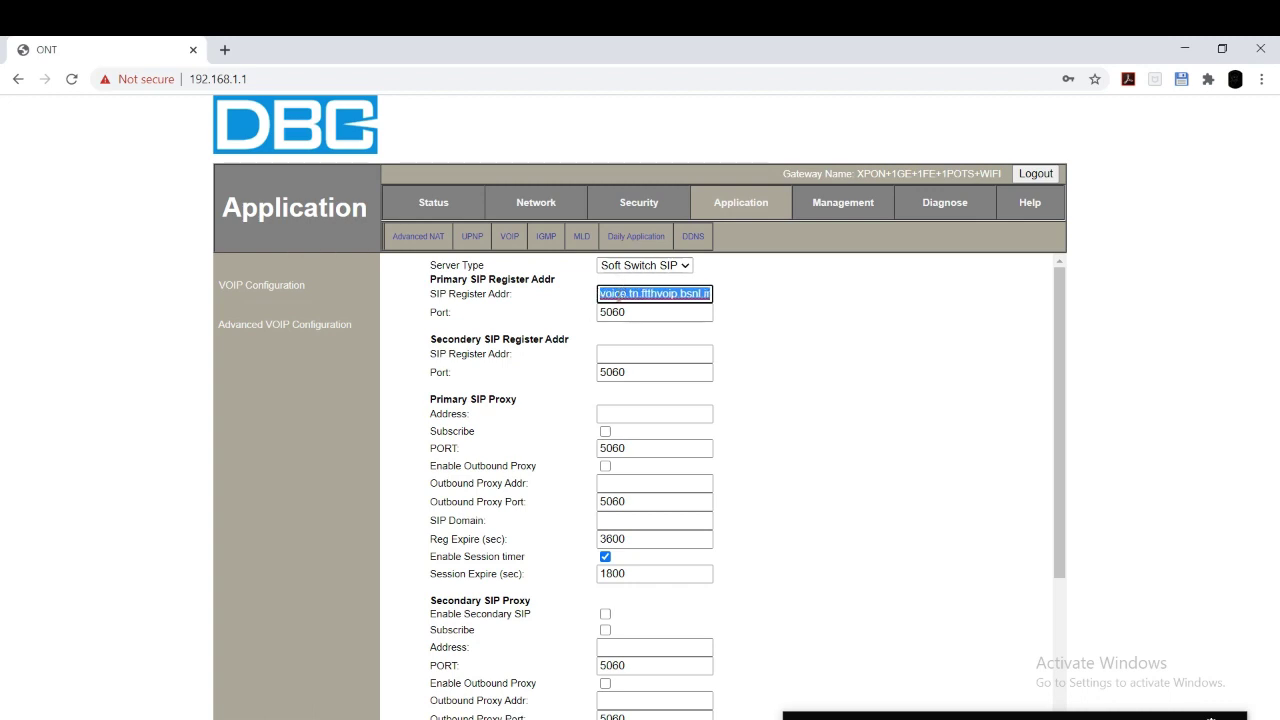
right_click(620, 296)
click(632, 394)
click(610, 355)
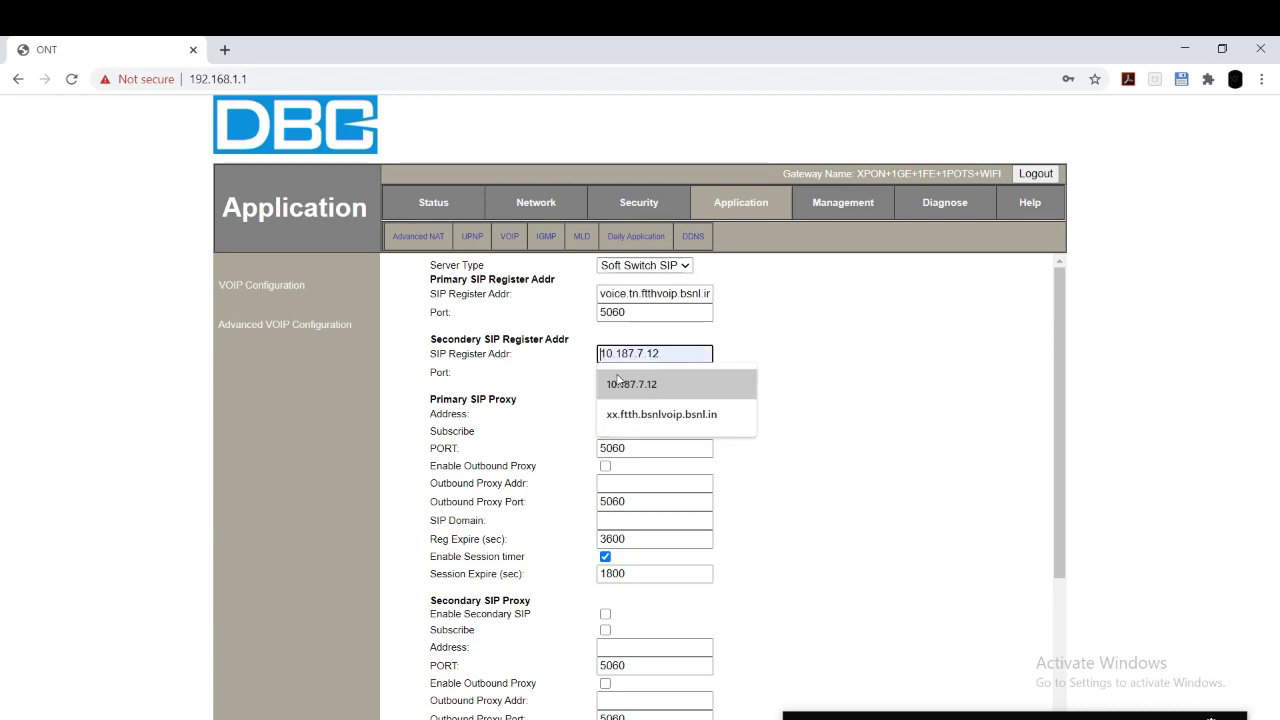
right_click(626, 358)
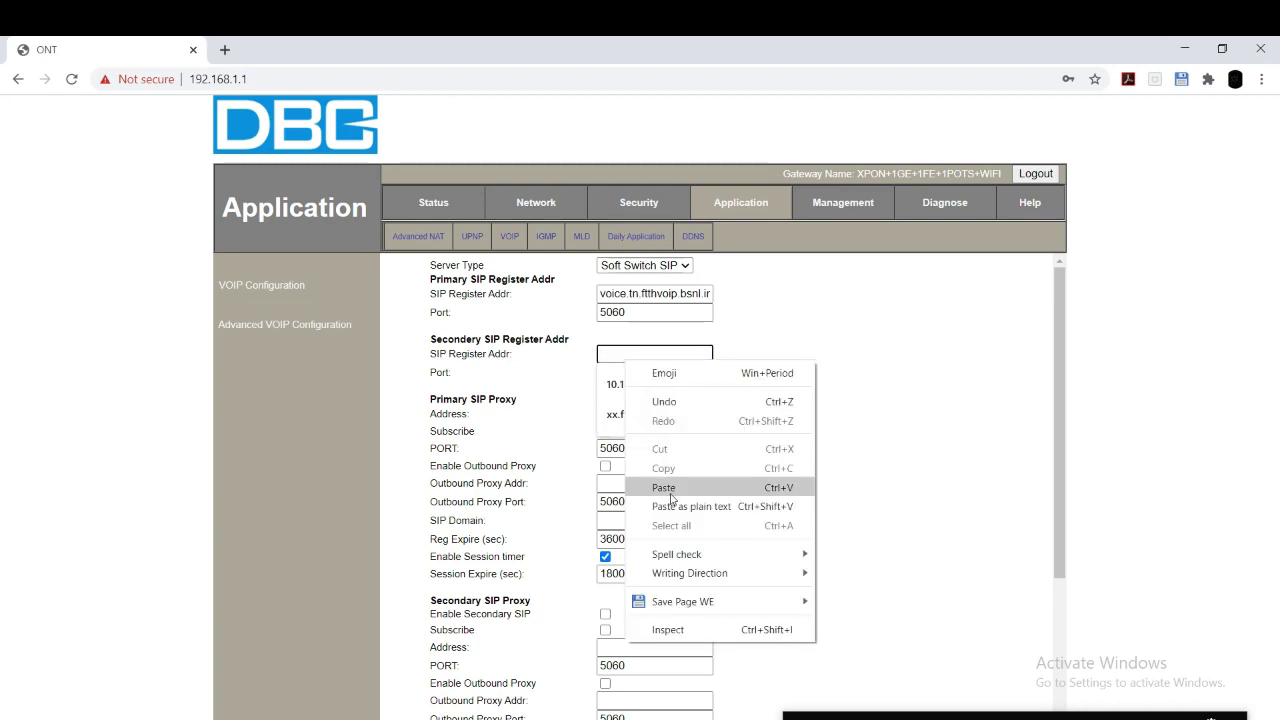
click(672, 490)
Step: Paste voice.tn.ftthvoip.bsnl.in as the outbound proxy and SIP Domain
scroll(600, 336, down, 1)
right_click(600, 330)
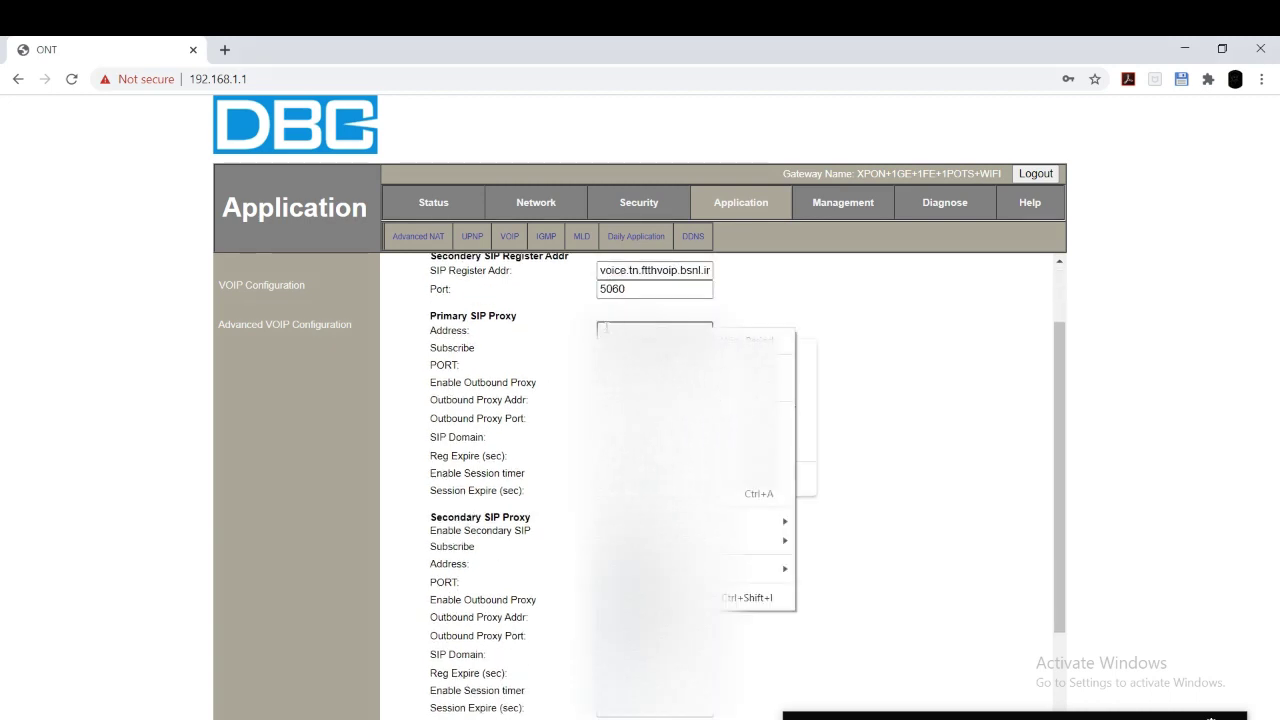
scroll(640, 450, down, 1)
click(649, 286)
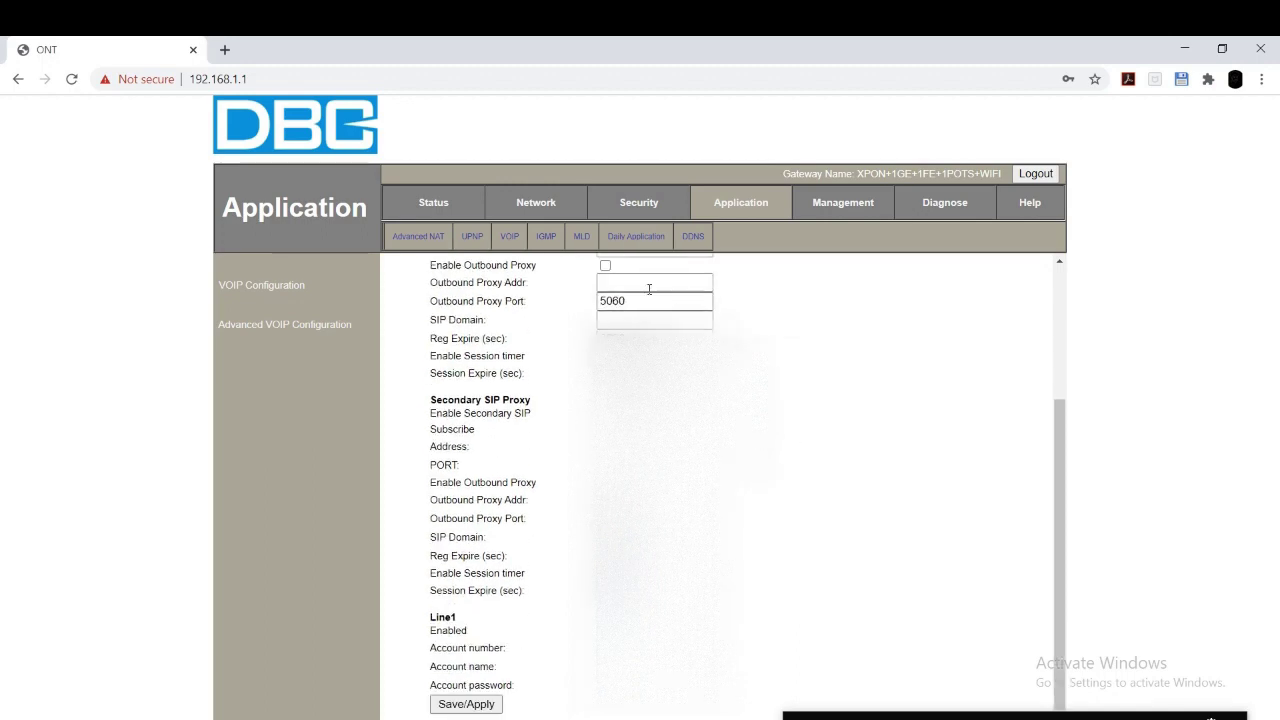
right_click(649, 289)
click(655, 414)
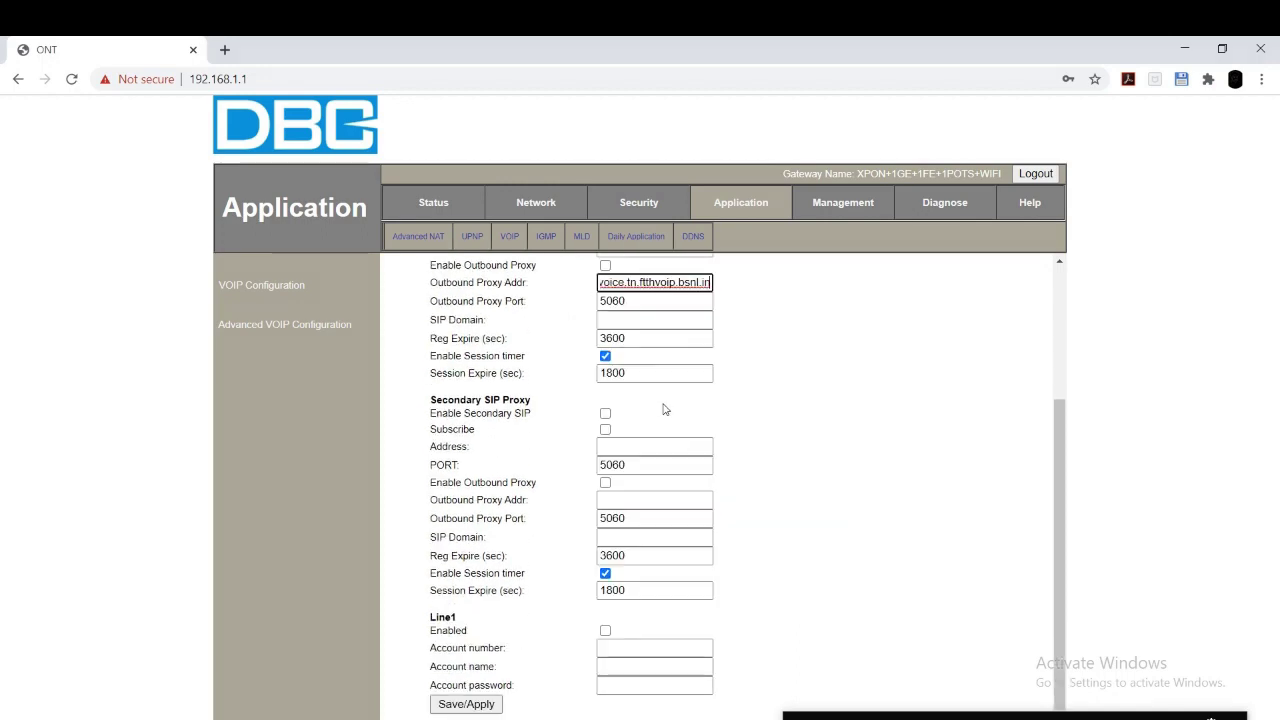
click(626, 321)
right_click(626, 322)
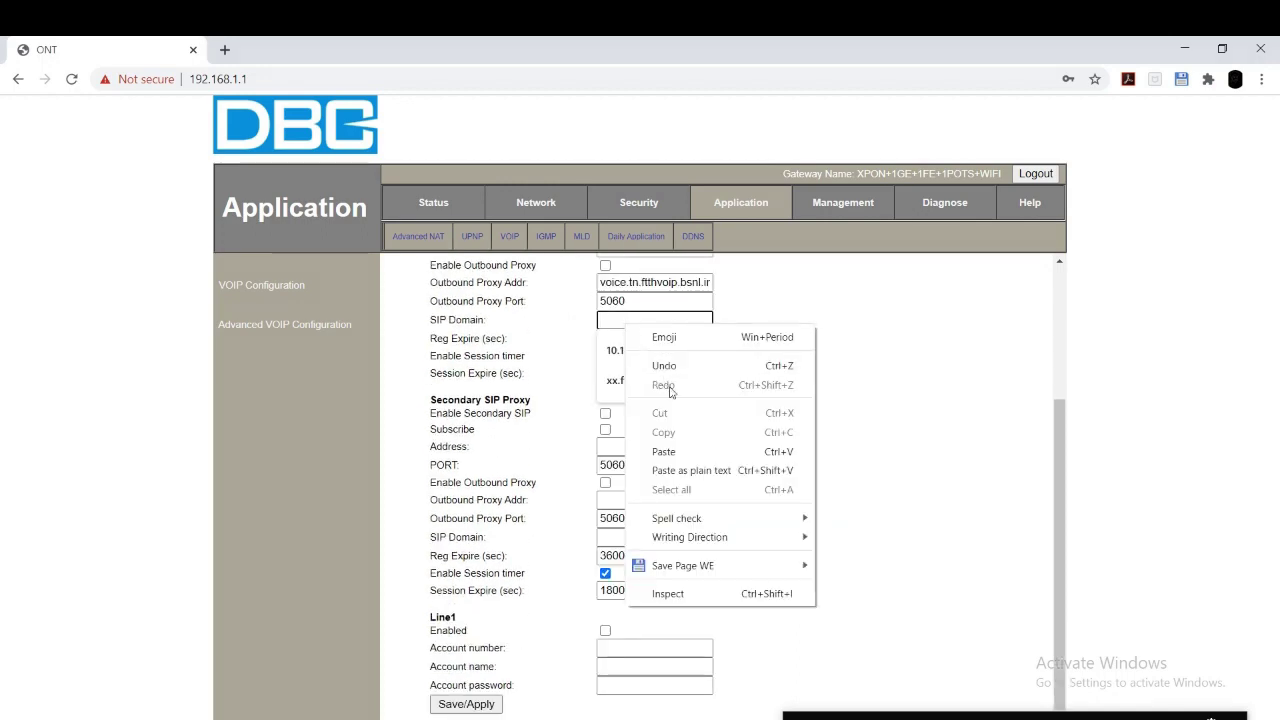
click(660, 449)
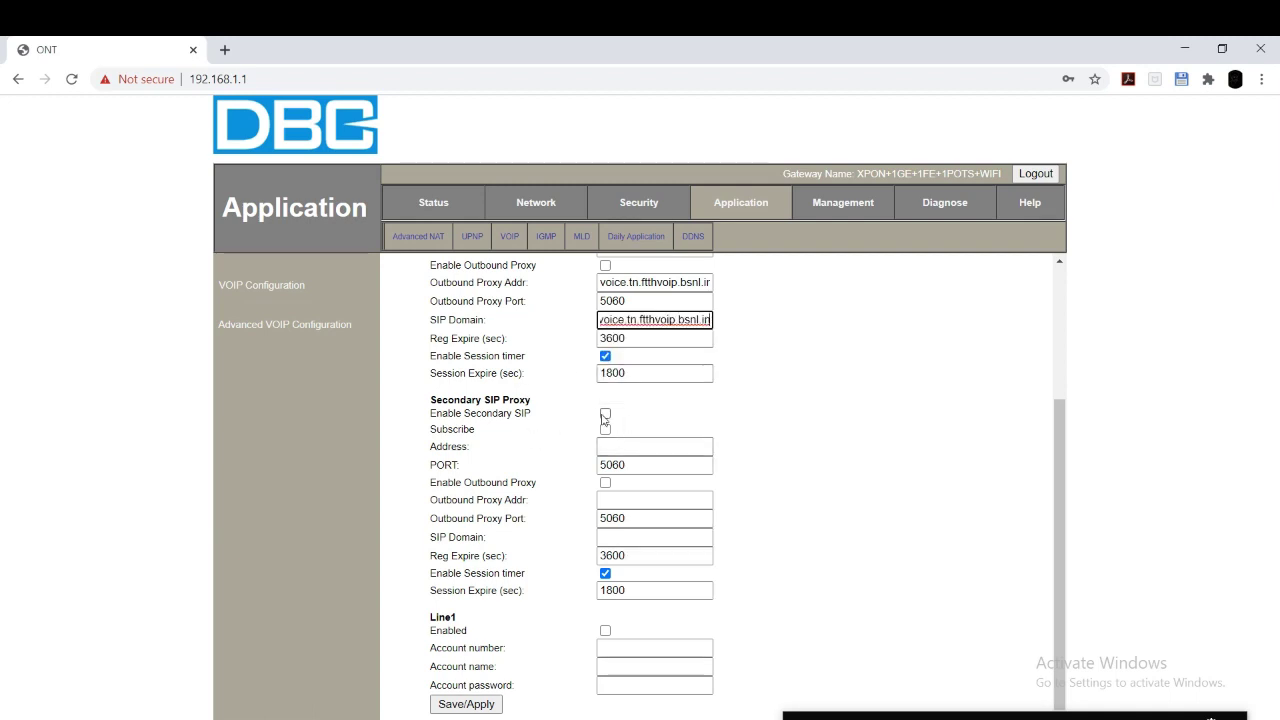
Step: Paste the voice server address into the secondary SIP proxy fields
click(620, 446)
right_click(627, 447)
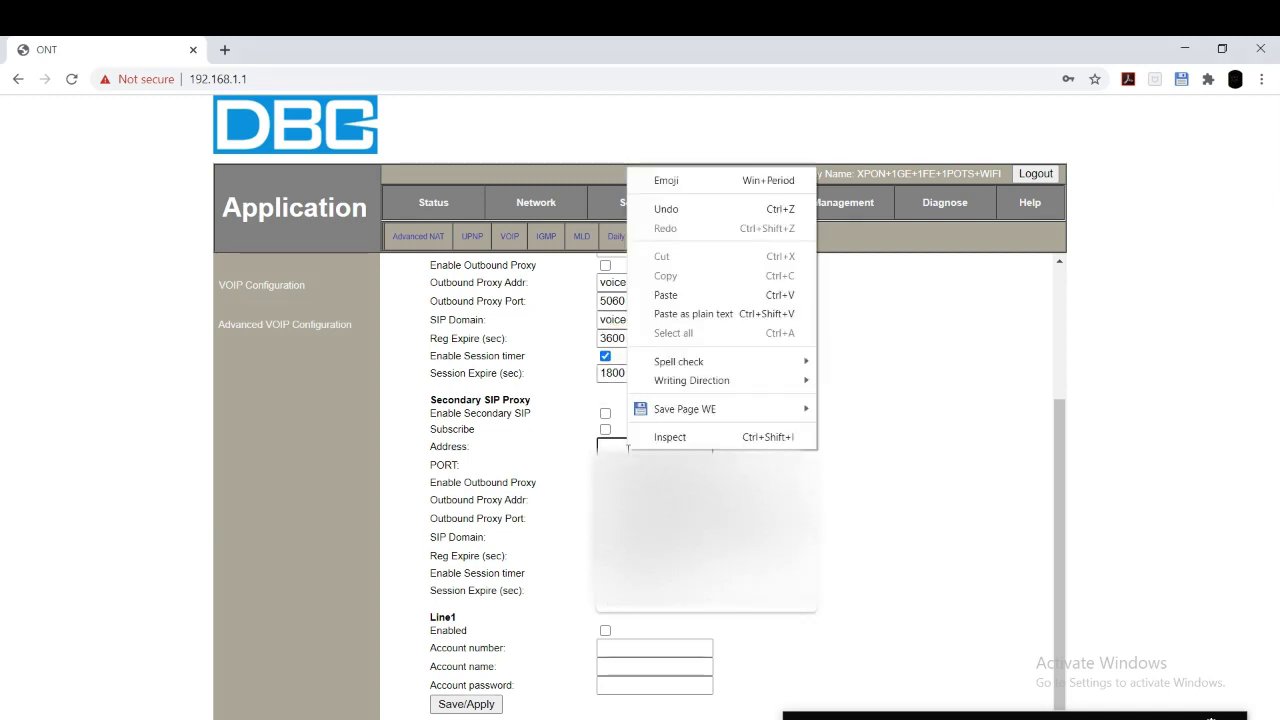
click(666, 295)
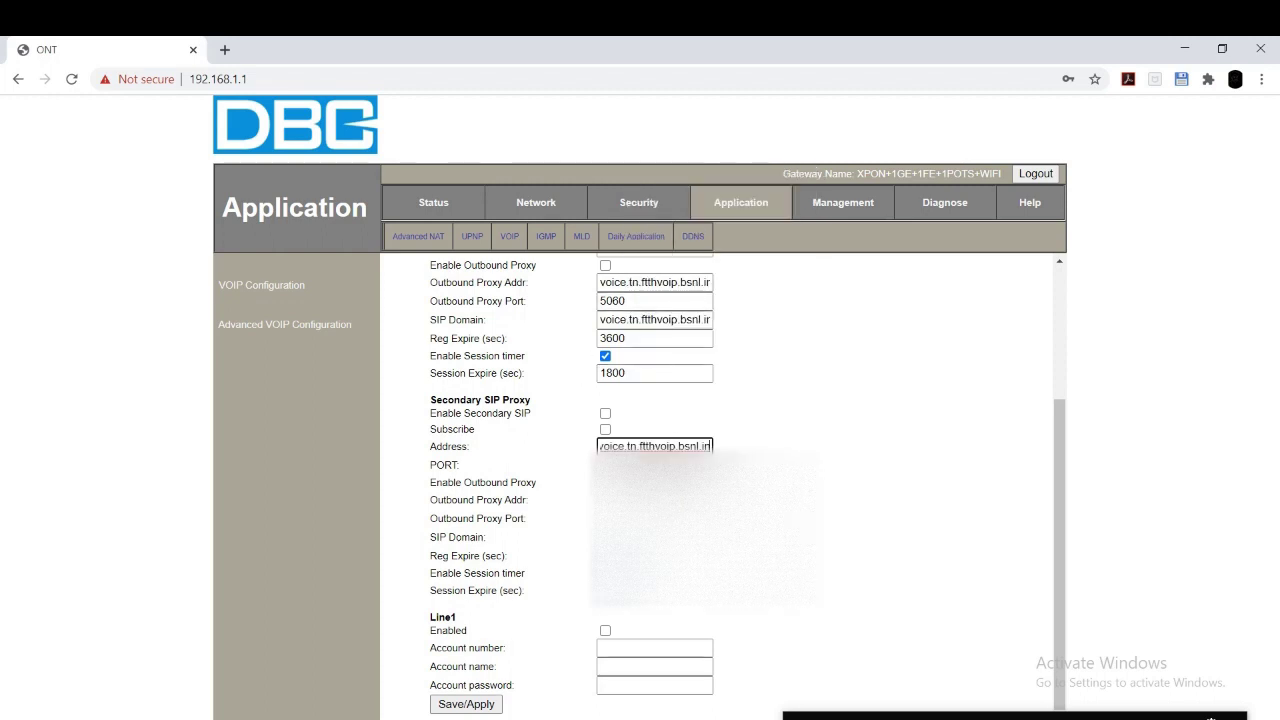
right_click(648, 500)
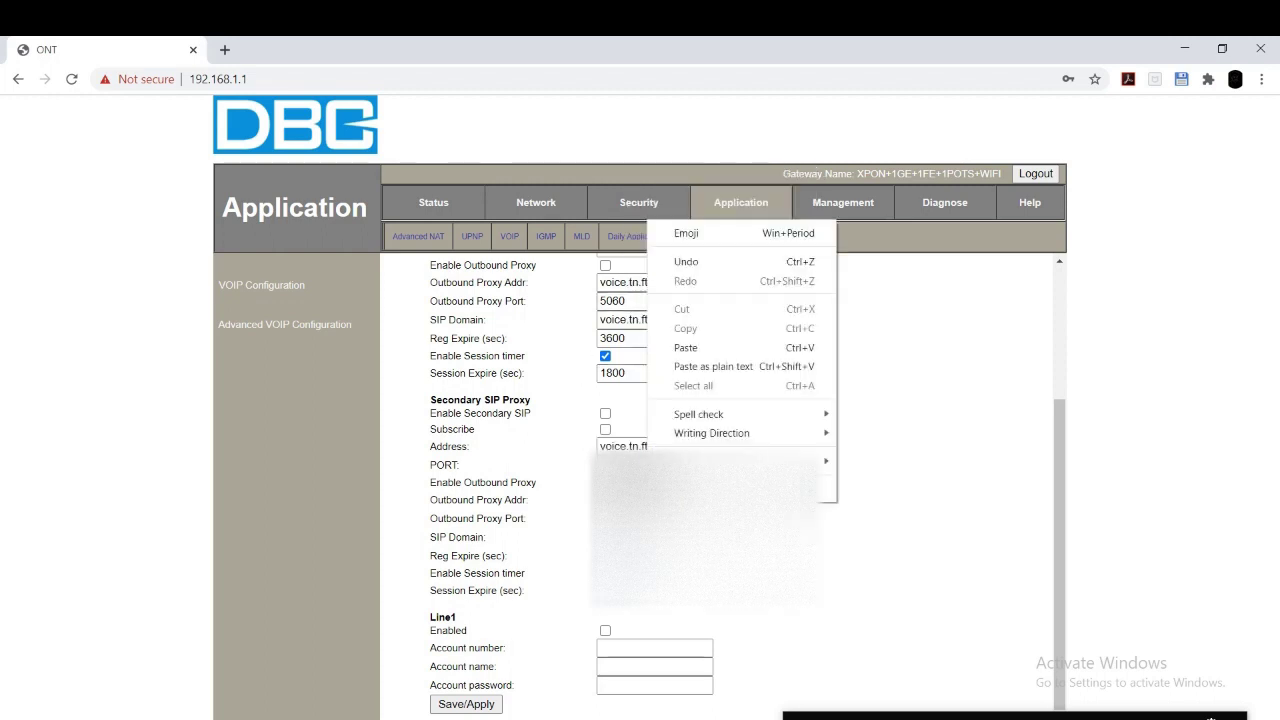
click(688, 347)
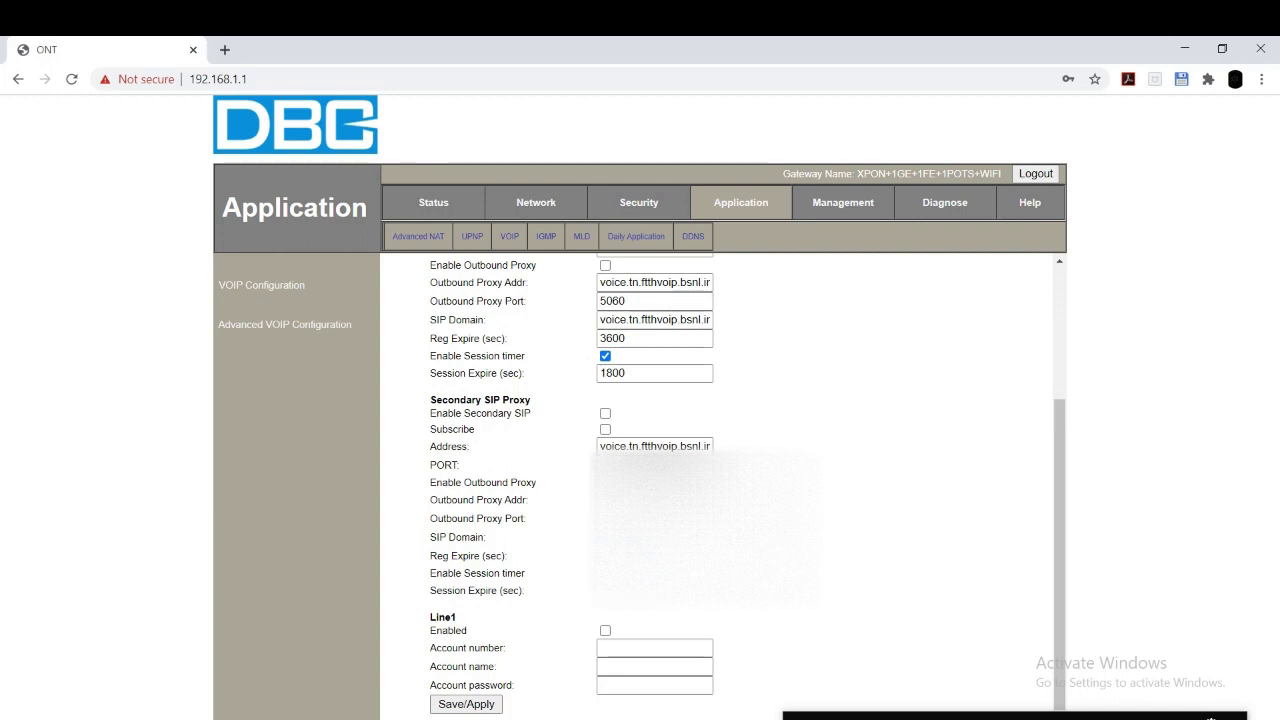
right_click(638, 537)
click(698, 388)
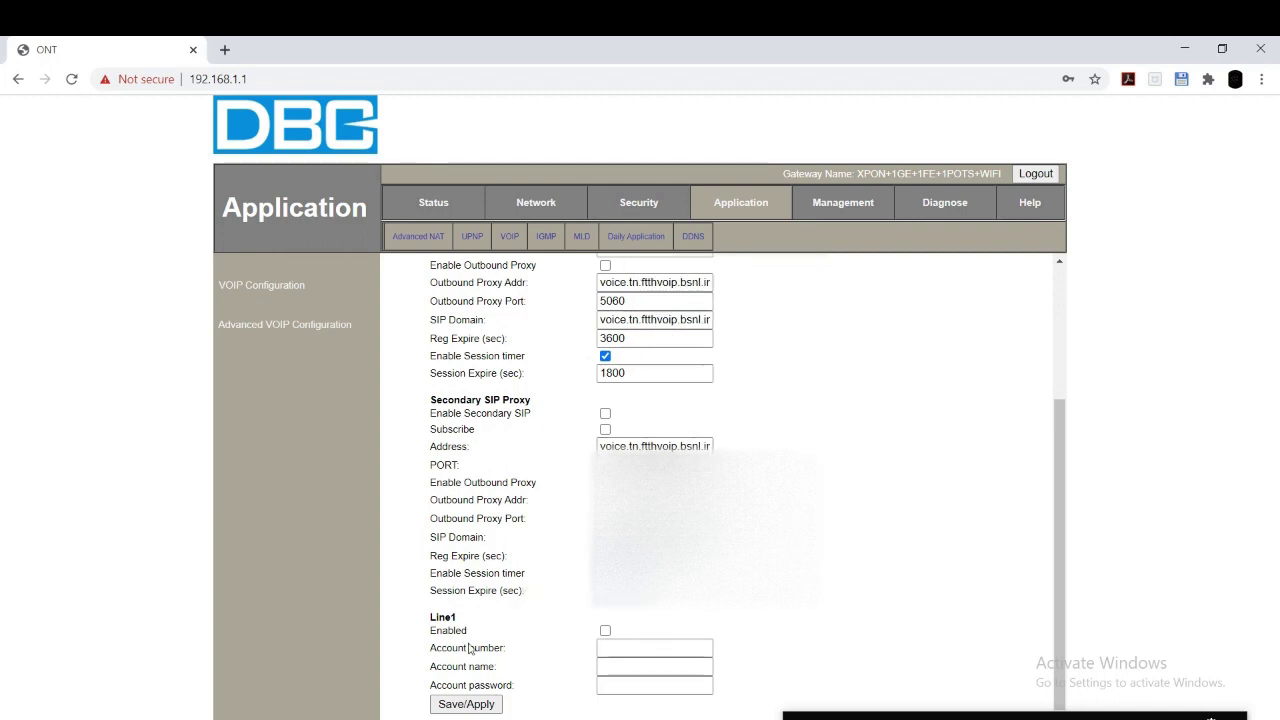
Step: Enable Line1, enter its account number, and move to the password field, dismissing autofill suggestions
click(605, 631)
click(622, 648)
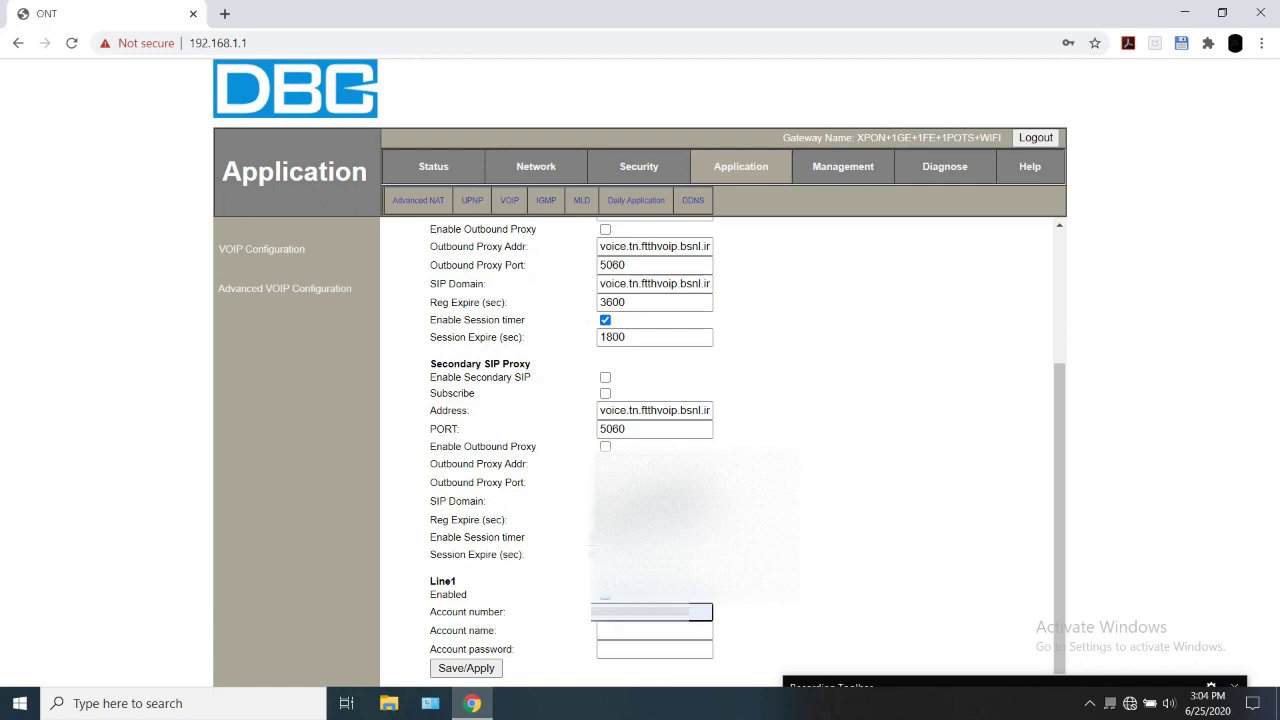
click(541, 616)
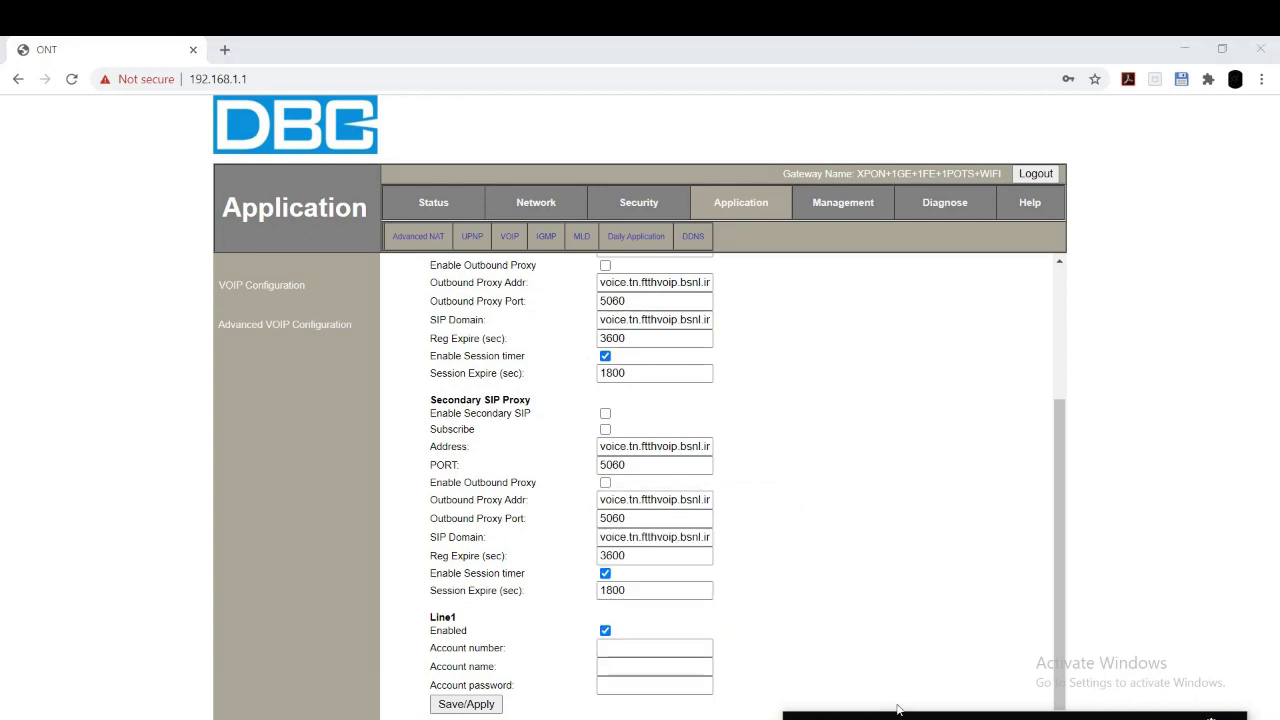
text(912)
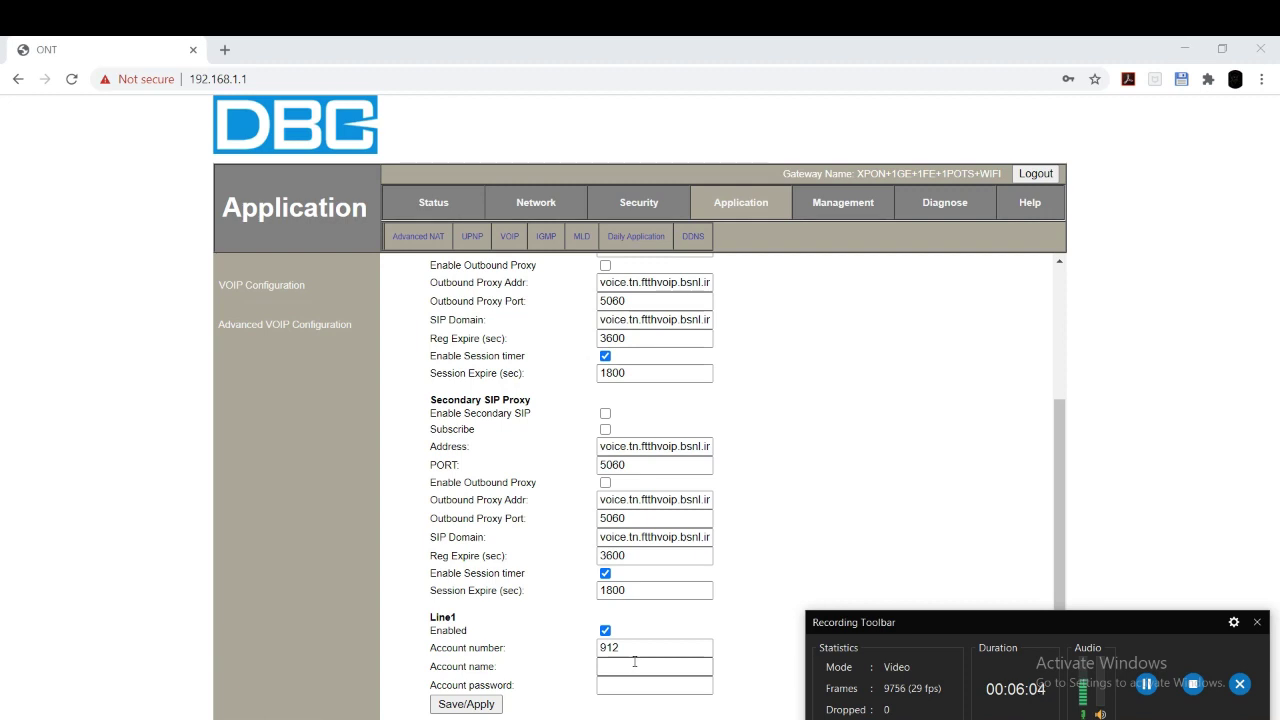
click(634, 685)
click(634, 685)
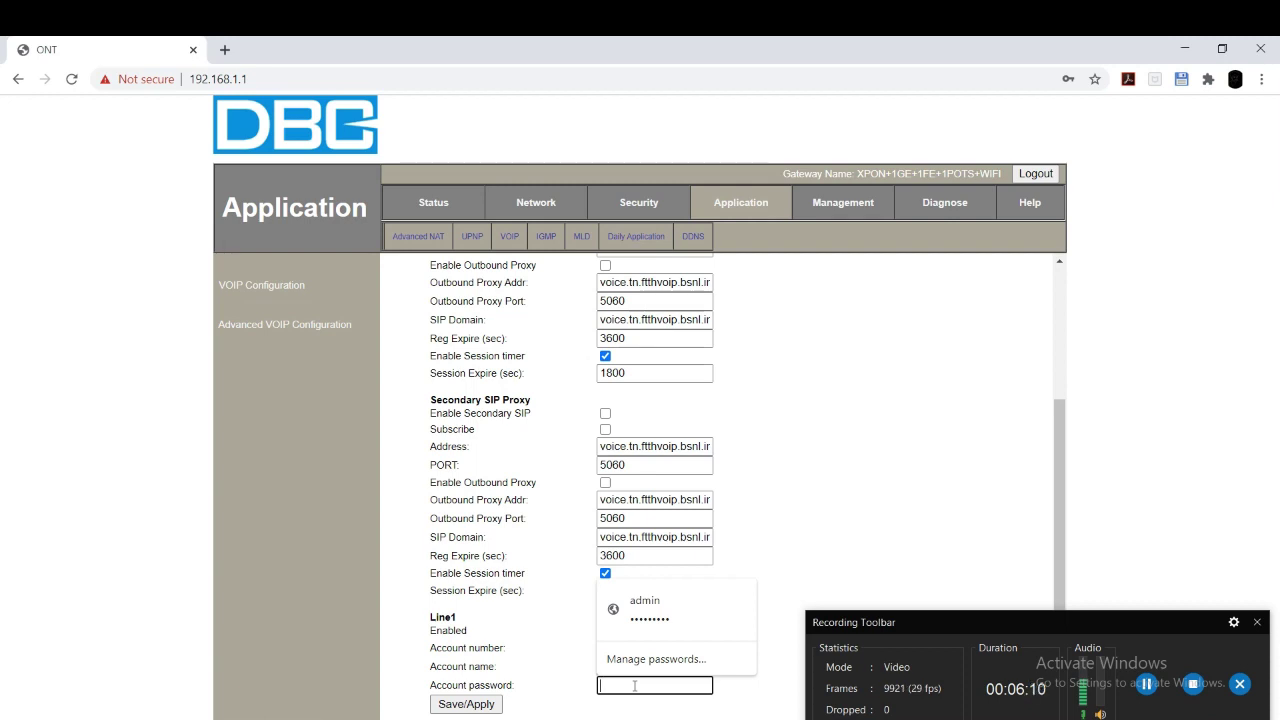
click(558, 707)
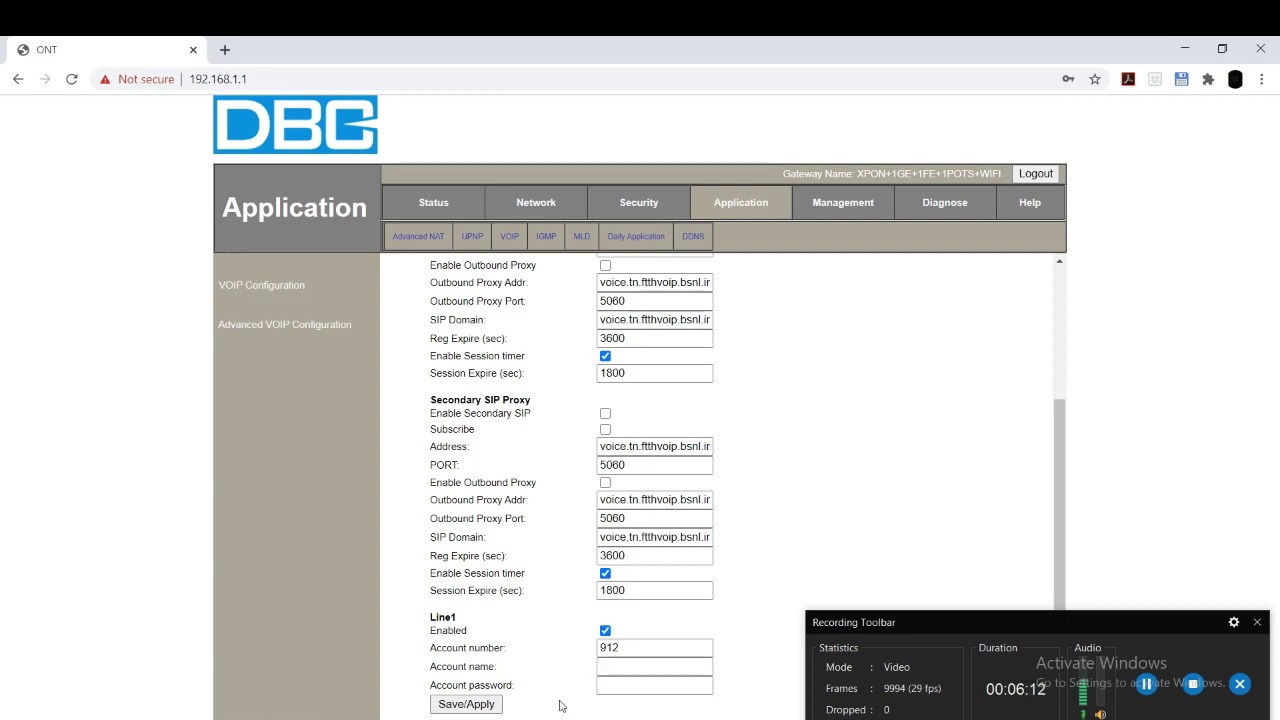
Step: Save the SIP proxy and Line1 settings, then view the VoIP Information status page
click(490, 708)
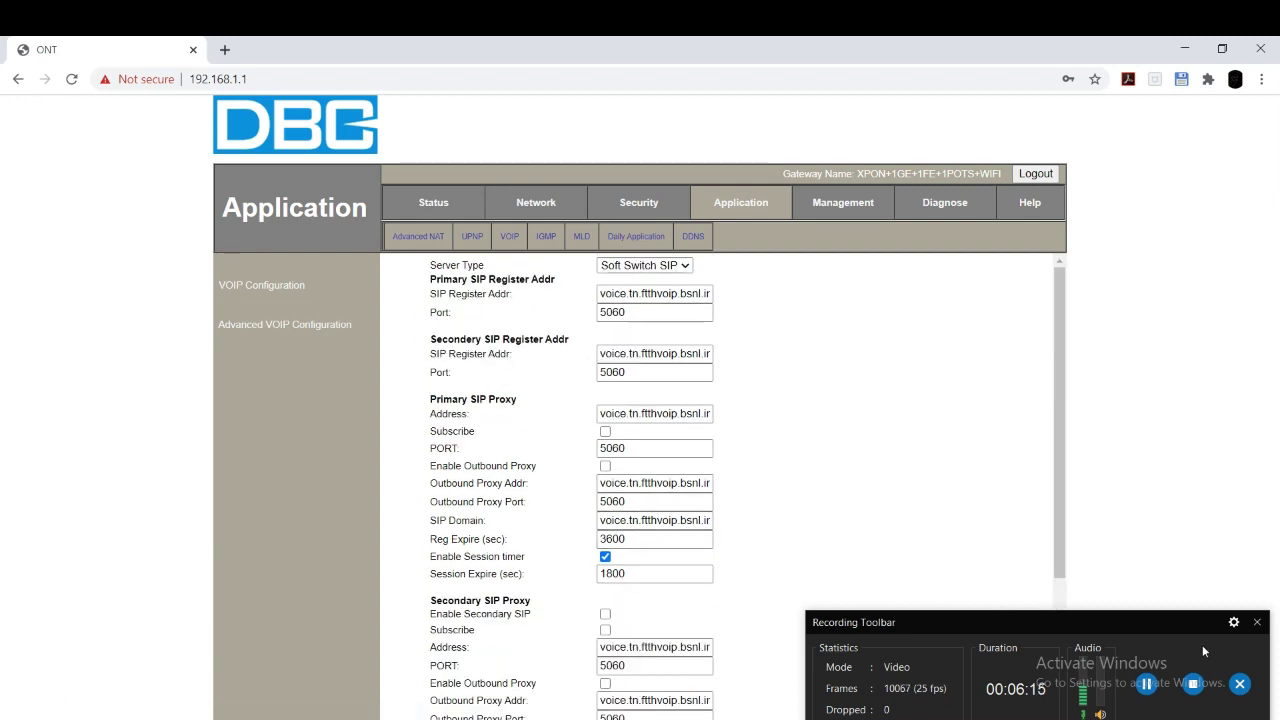
click(1180, 655)
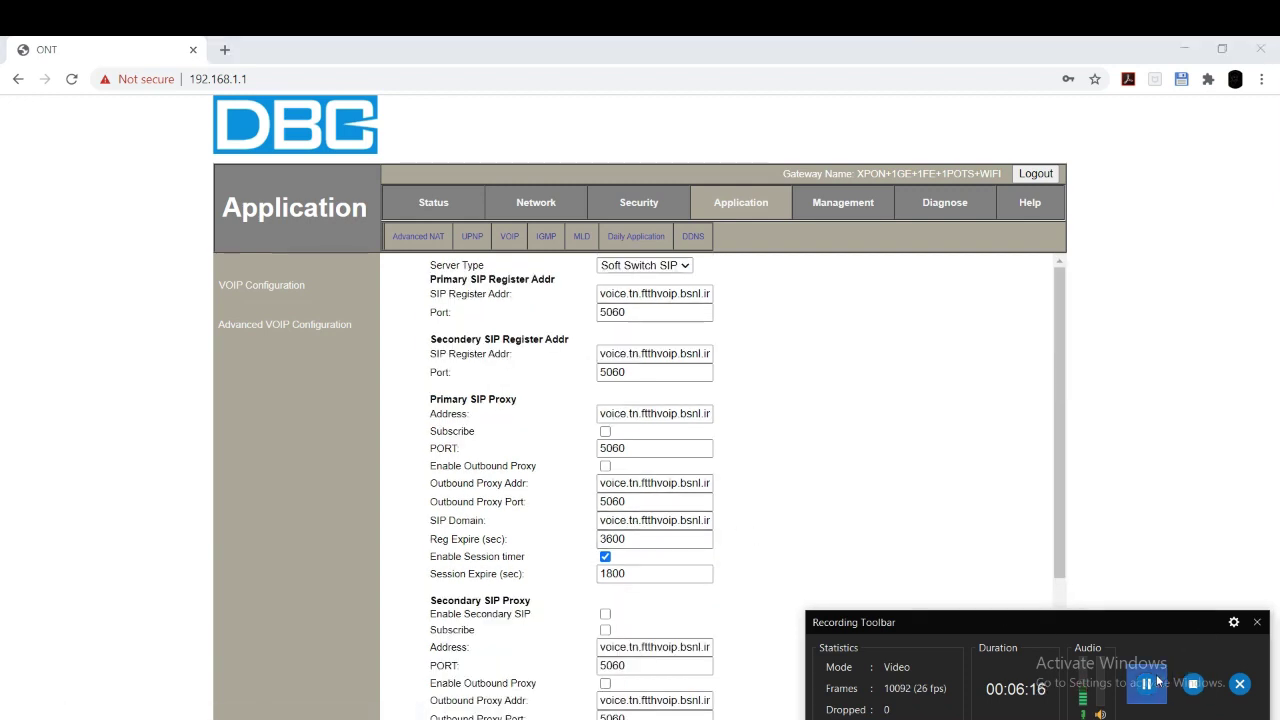
click(421, 198)
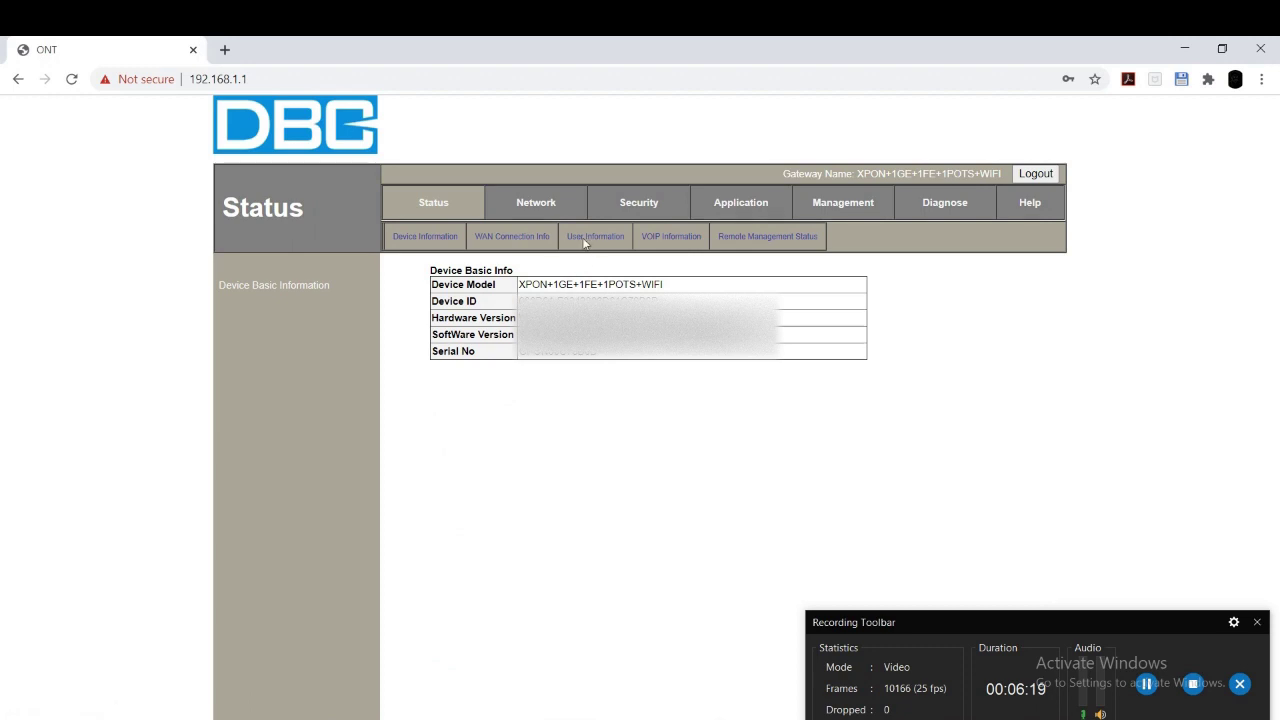
click(685, 237)
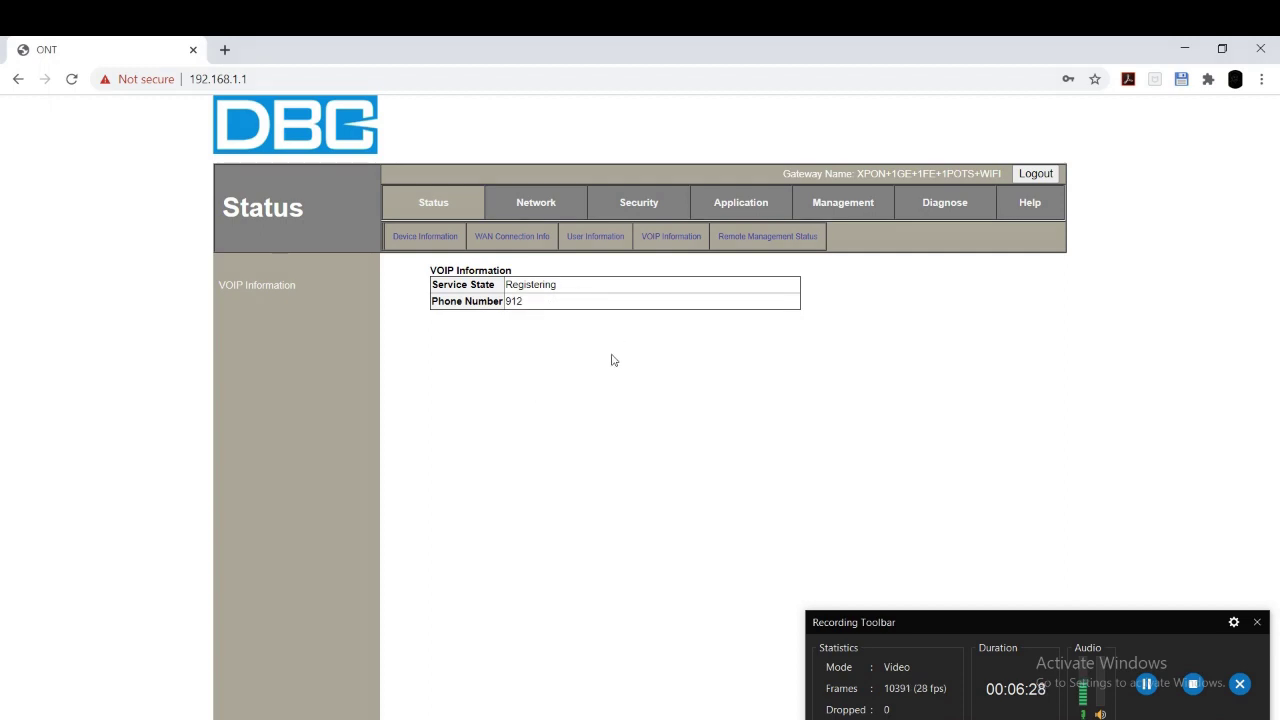
Step: Add a new WAN connection in Route mode using DHCP addressing
click(533, 204)
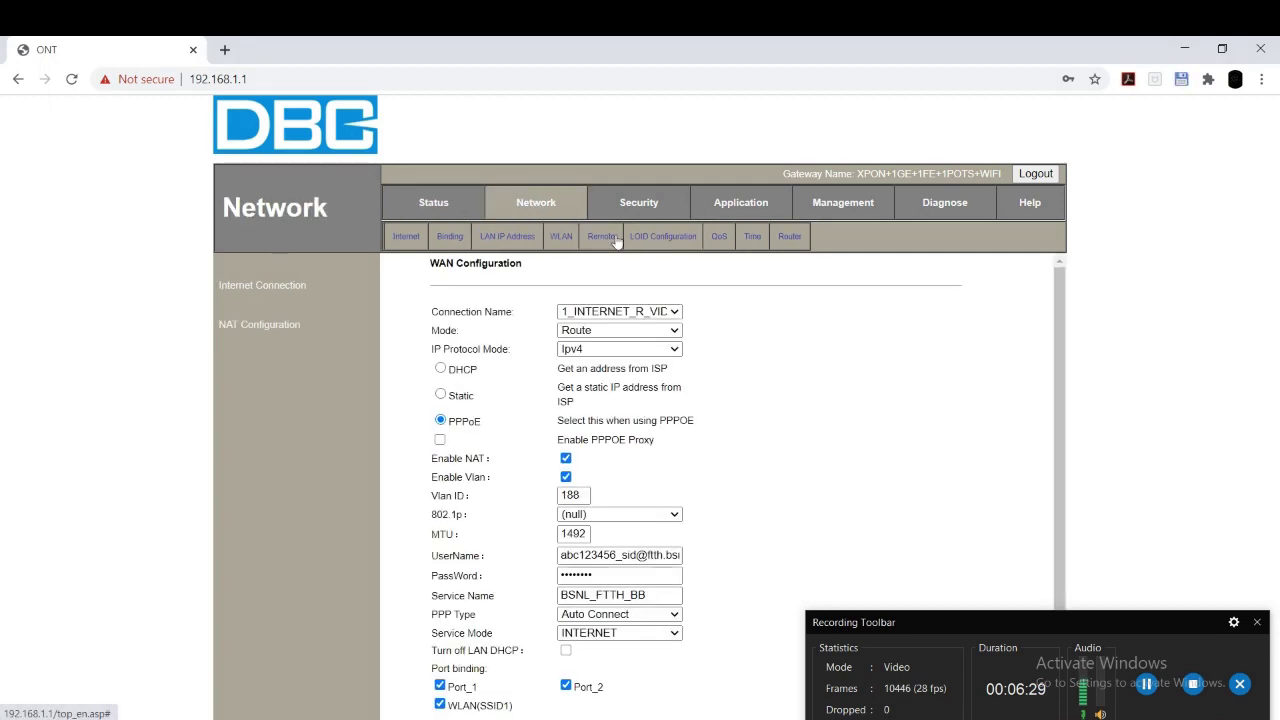
click(615, 311)
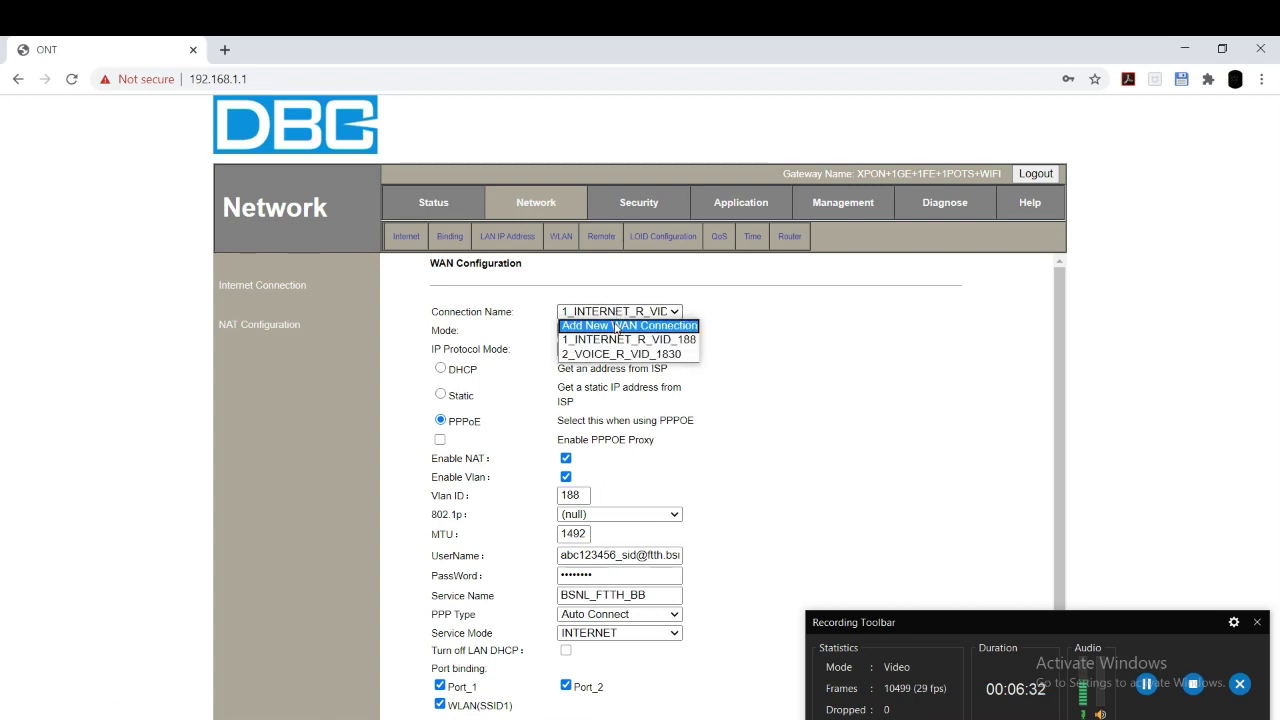
click(615, 328)
click(638, 331)
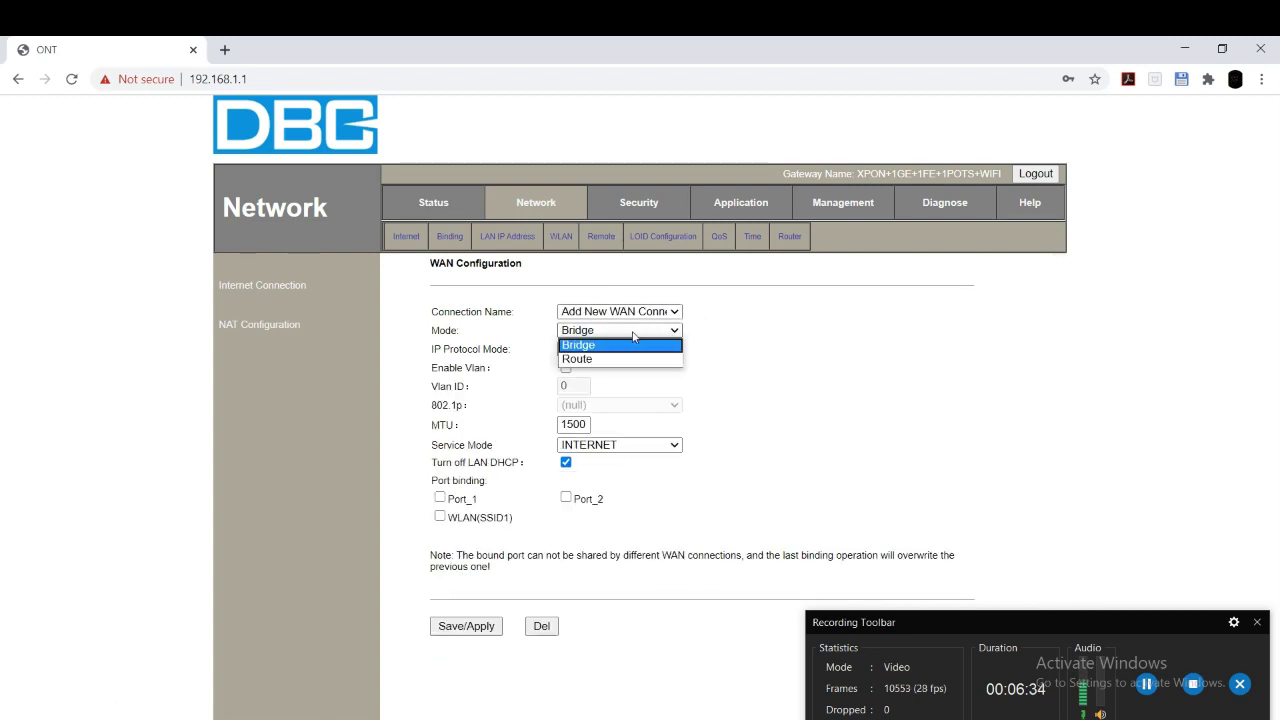
click(630, 358)
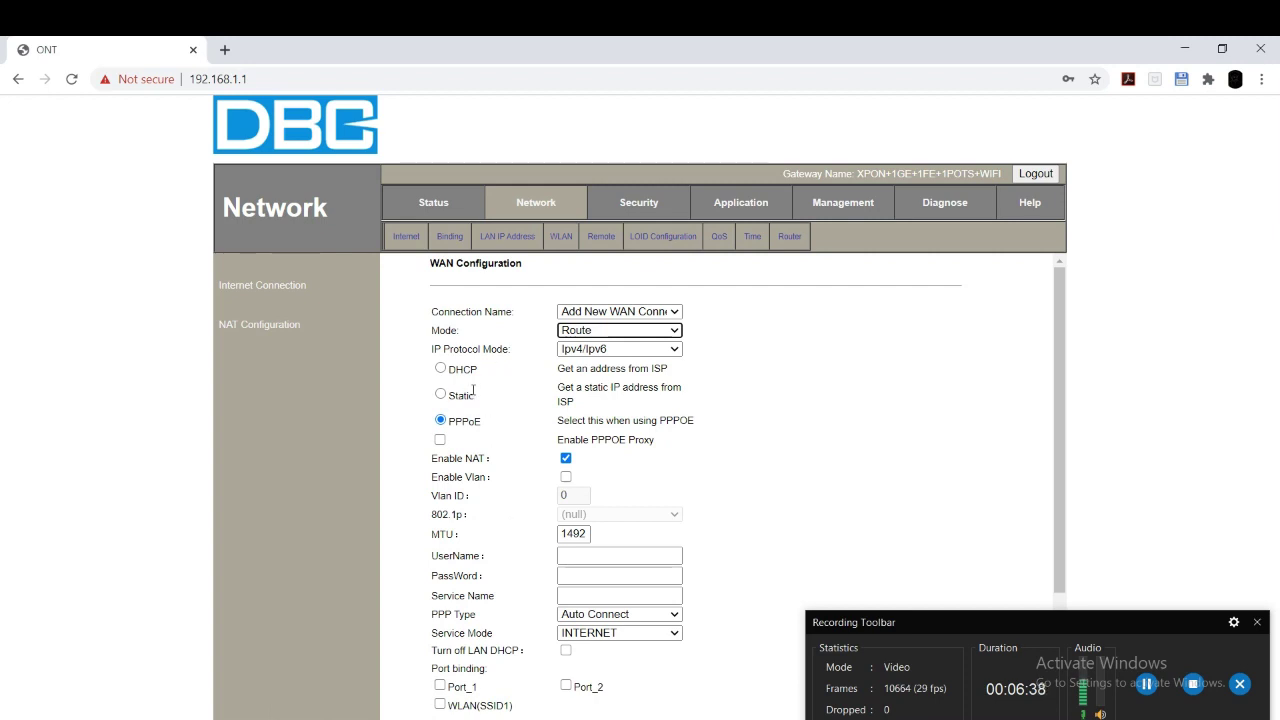
click(441, 369)
Step: Enable VLAN with ID 1831, set service mode to VOICE, and save the connection
scroll(563, 409, down, 1)
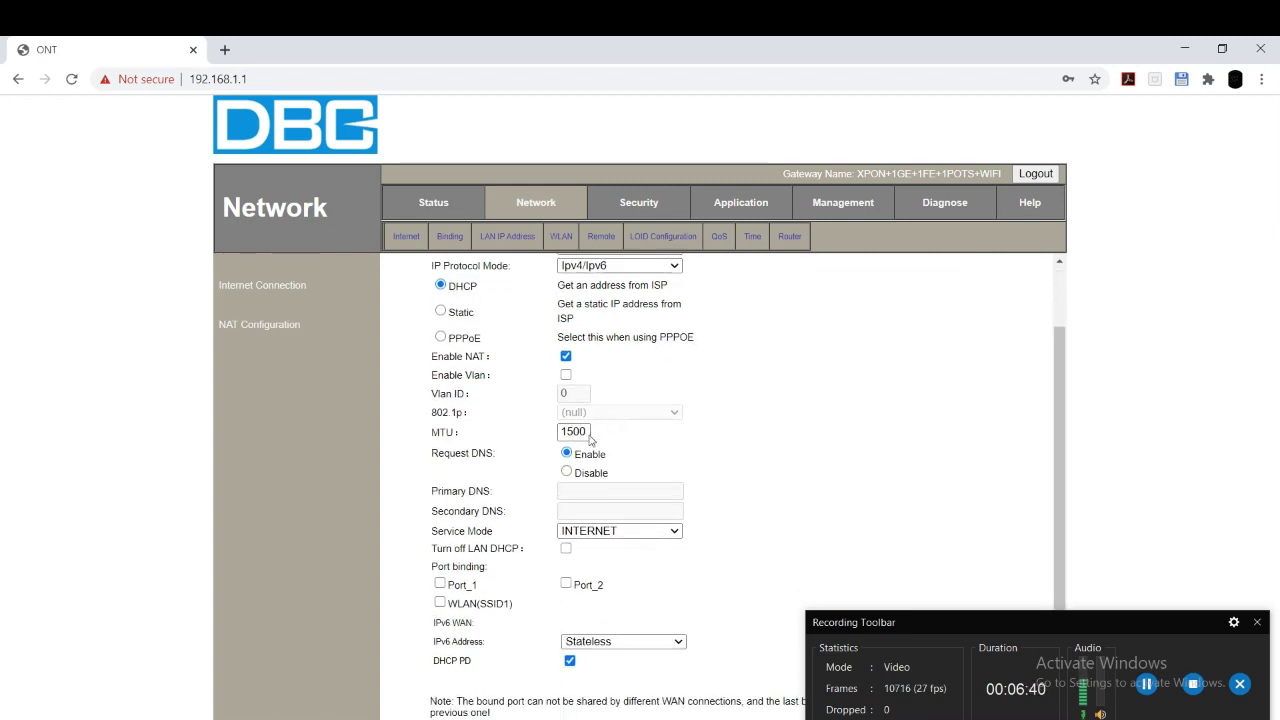
click(566, 374)
double_click(574, 388)
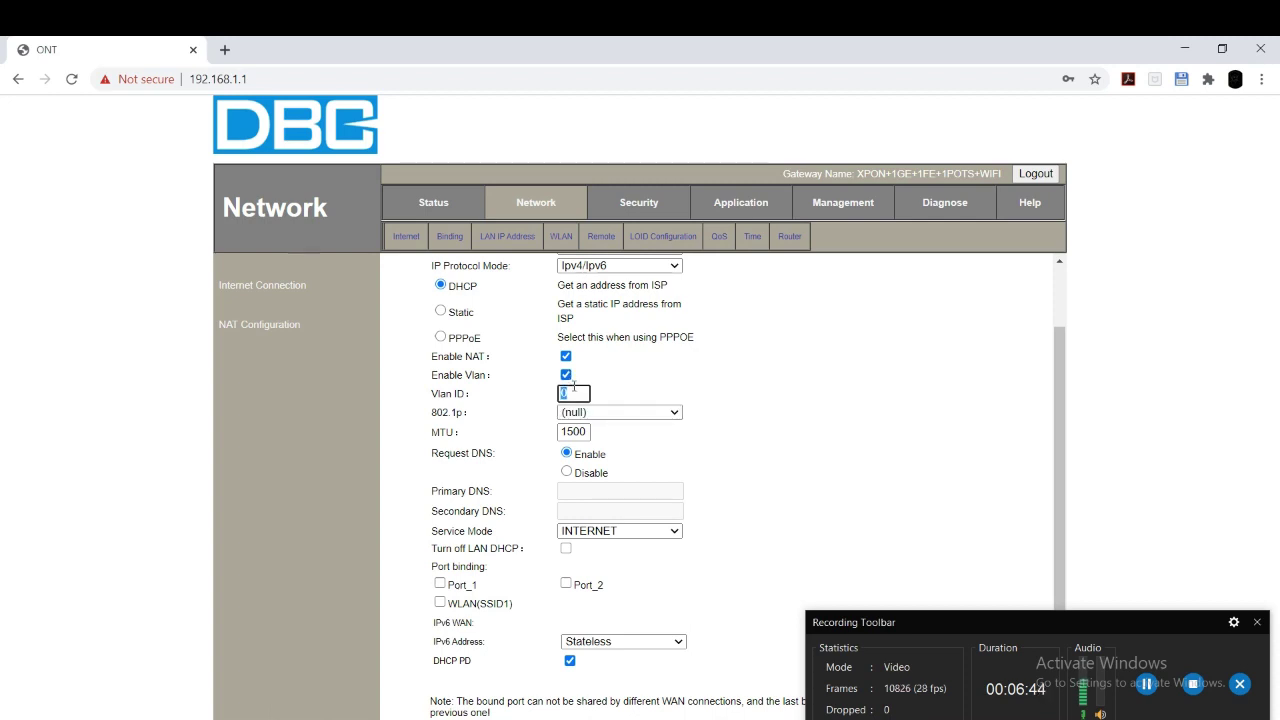
text(1831)
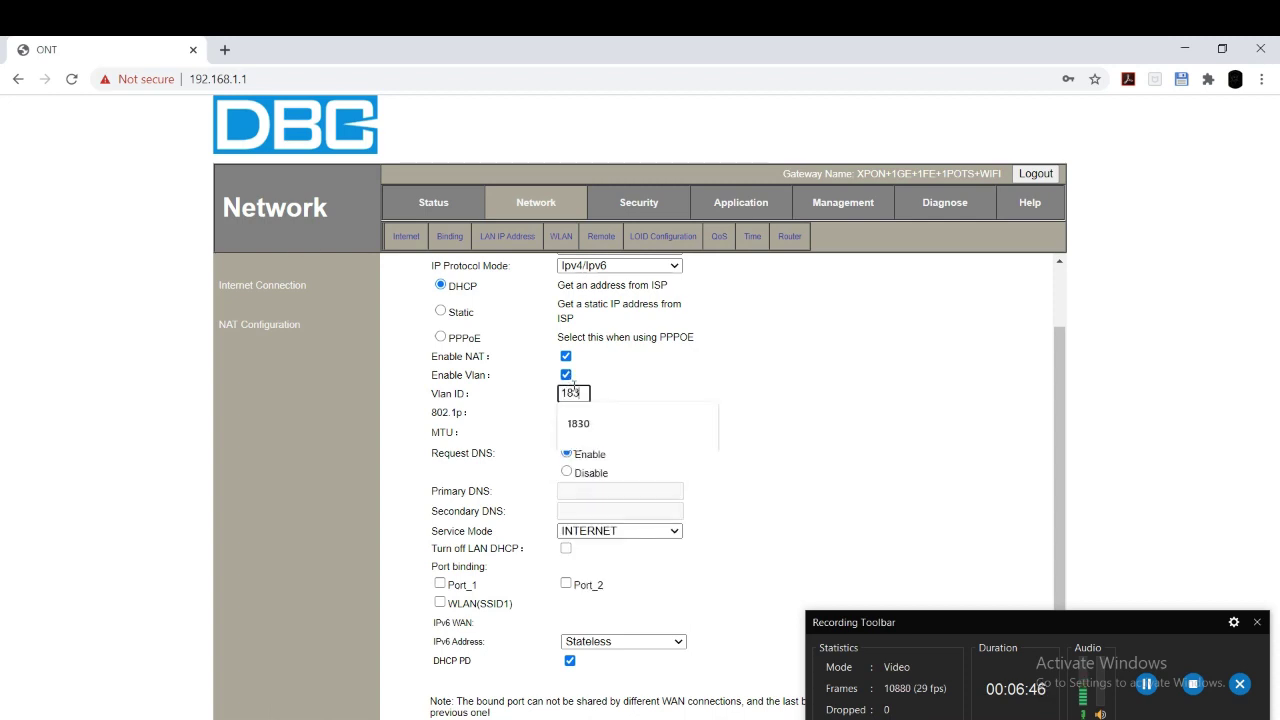
click(705, 401)
scroll(710, 460, down, 1)
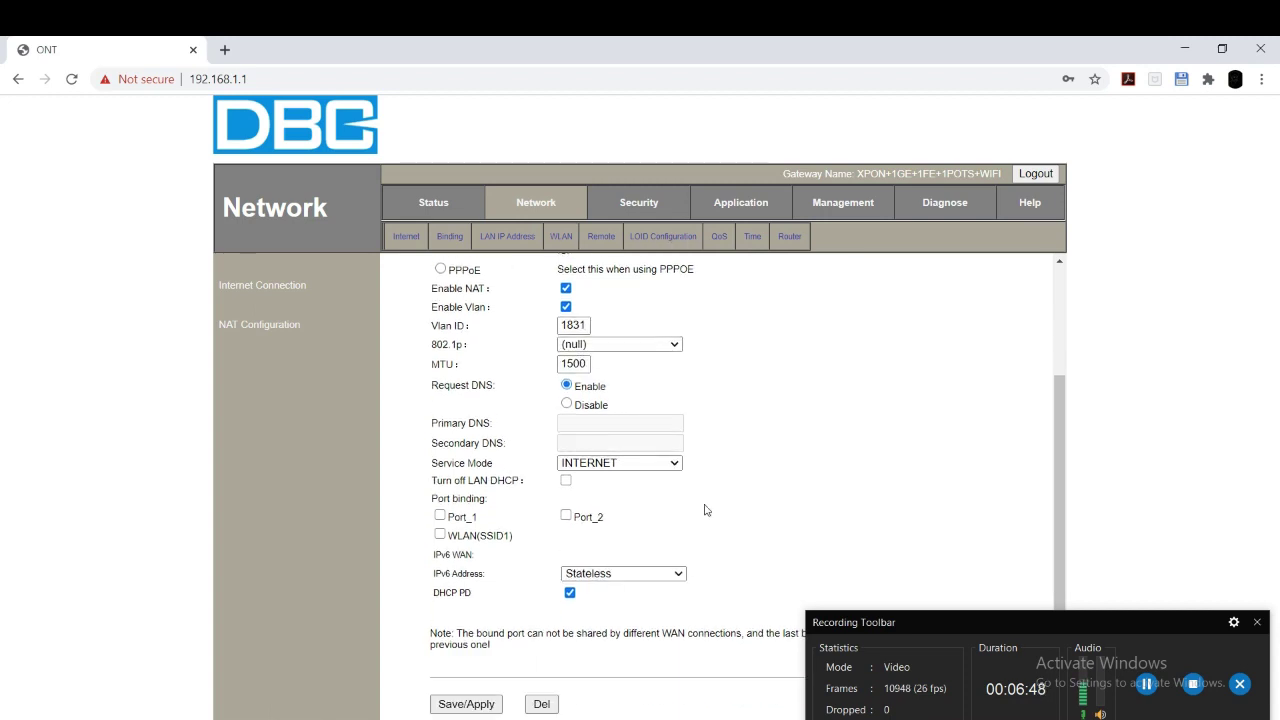
click(636, 462)
click(626, 536)
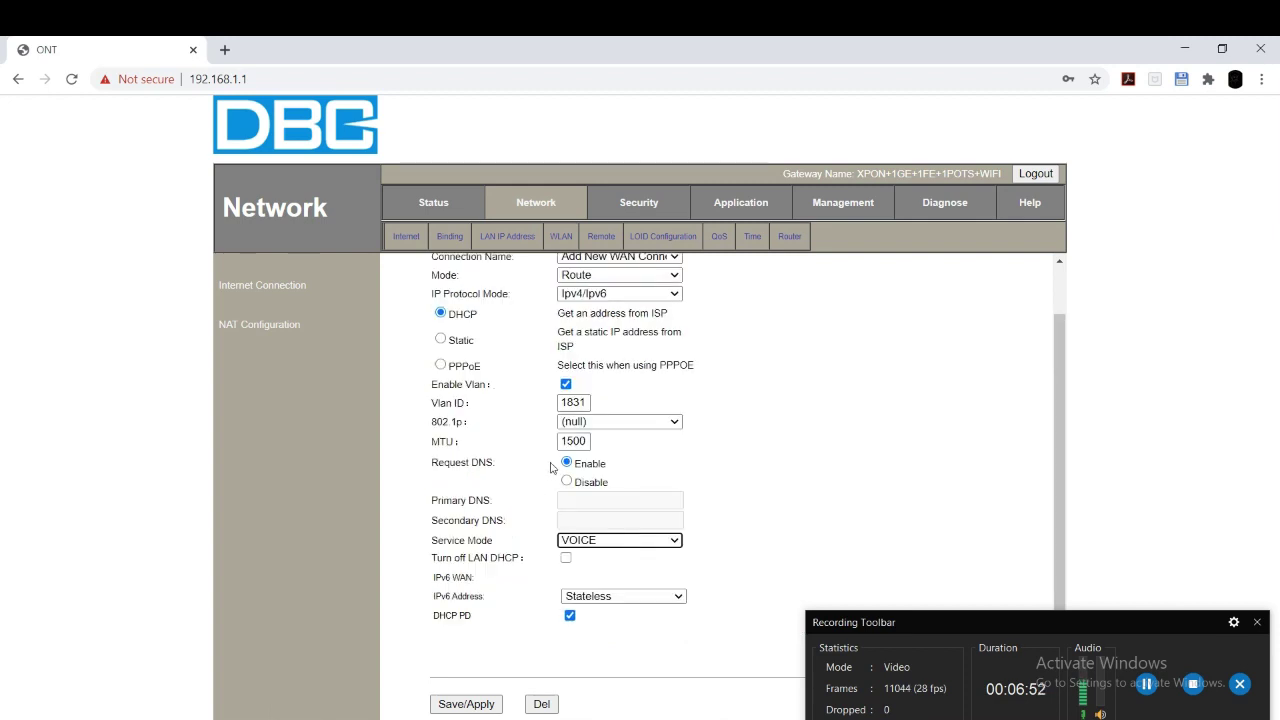
click(464, 706)
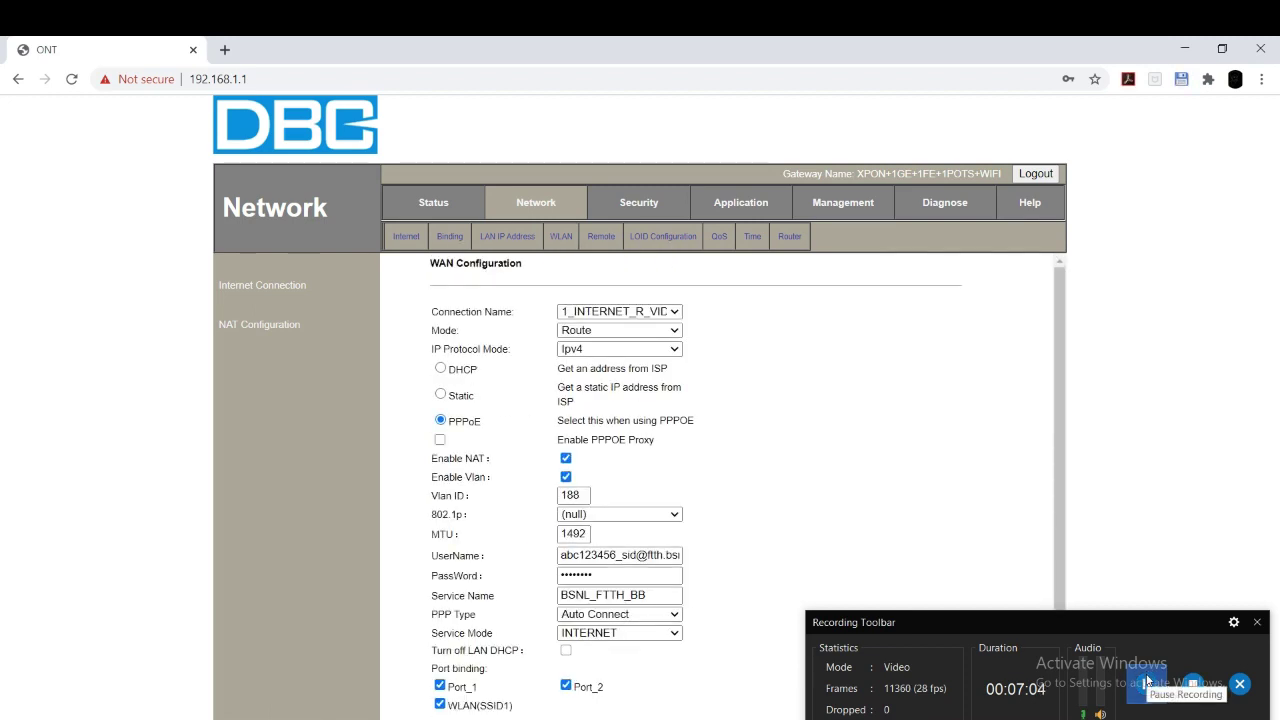
Step: Review the WAN Connection Info table listing 3_VOICE_R_VID_1831
click(430, 210)
click(498, 240)
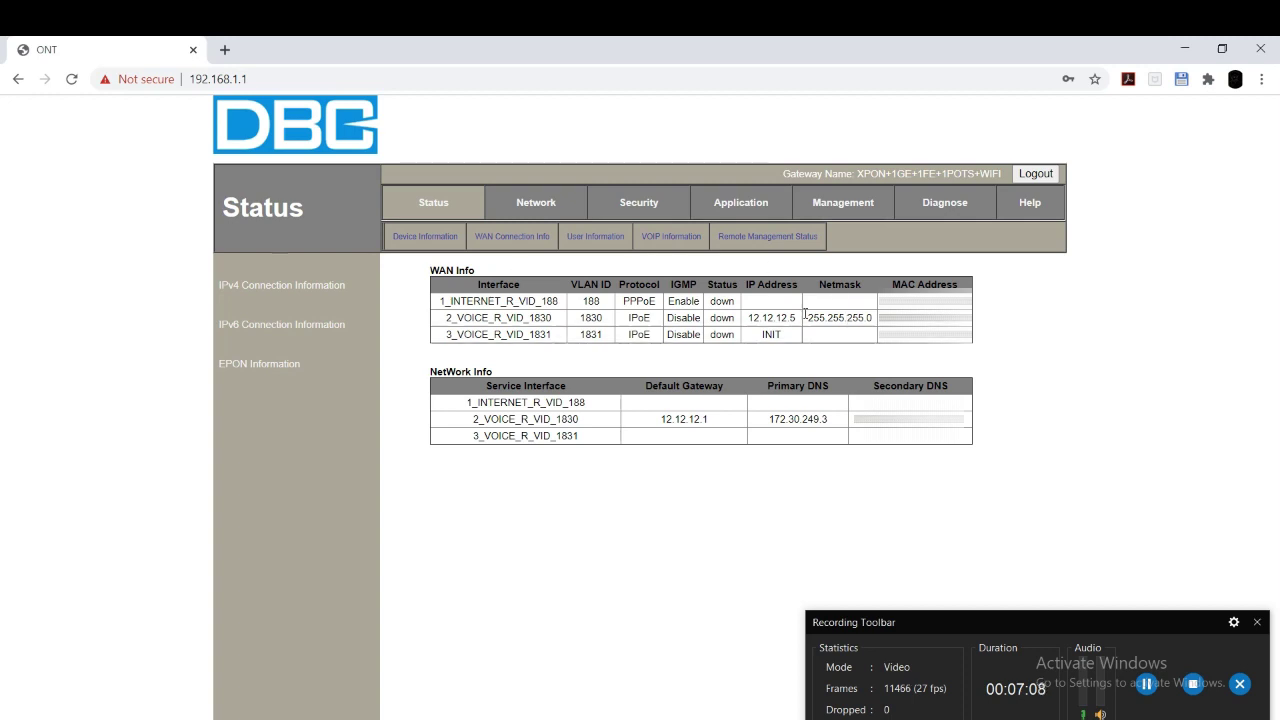